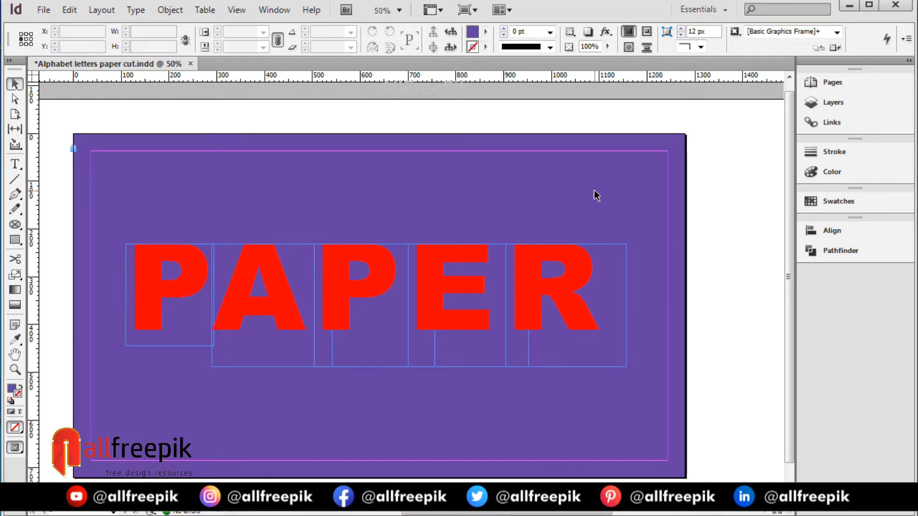
Undo the last letter spacing change and color the letter A RGB Yellow
key("ctrl+z")
left_click(281, 322)
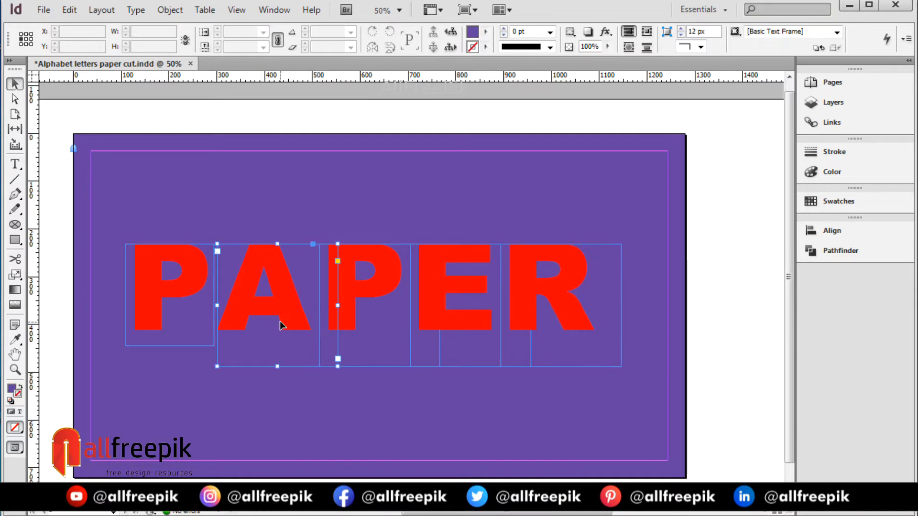
key("t")
key("ctrl+a")
left_click(534, 31)
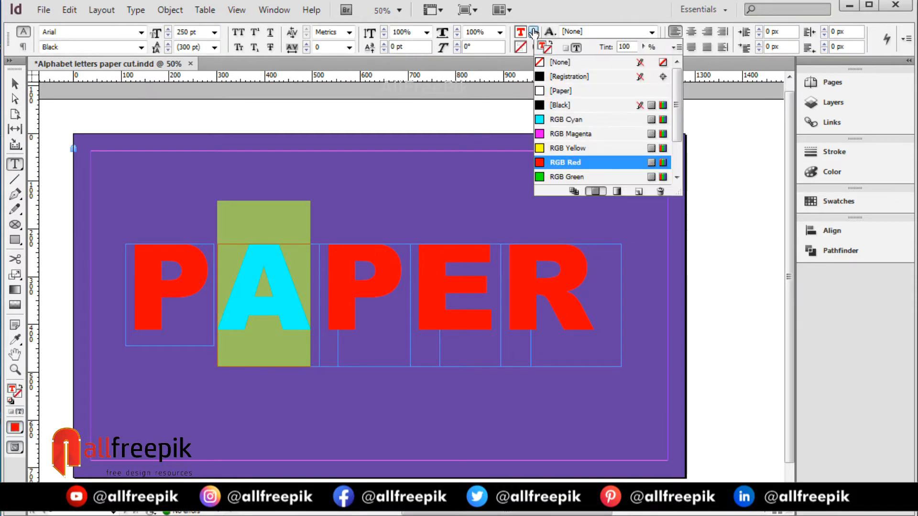
left_click(567, 148)
Color the text of the second P RGB Green
left_click(363, 296)
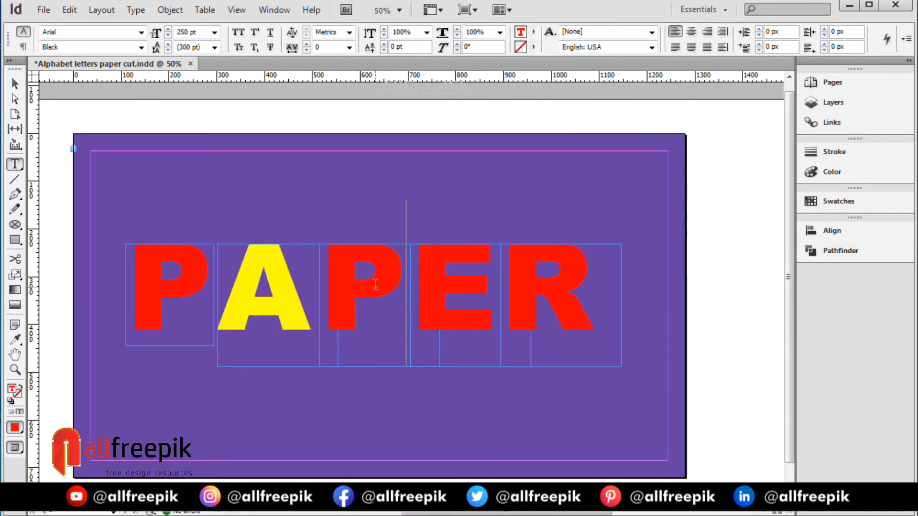
key("ctrl+a")
left_click(534, 31)
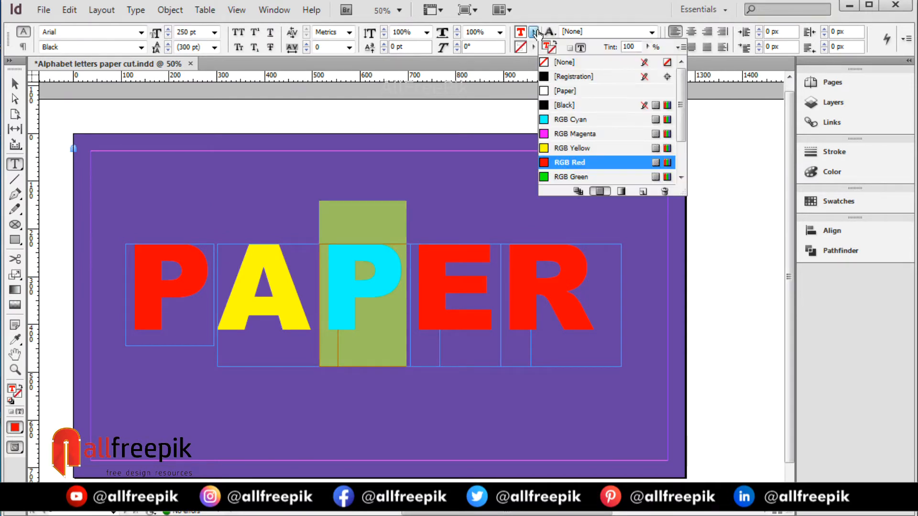
key("Down")
Color the text of the letter E RGB Cyan
left_click(495, 302)
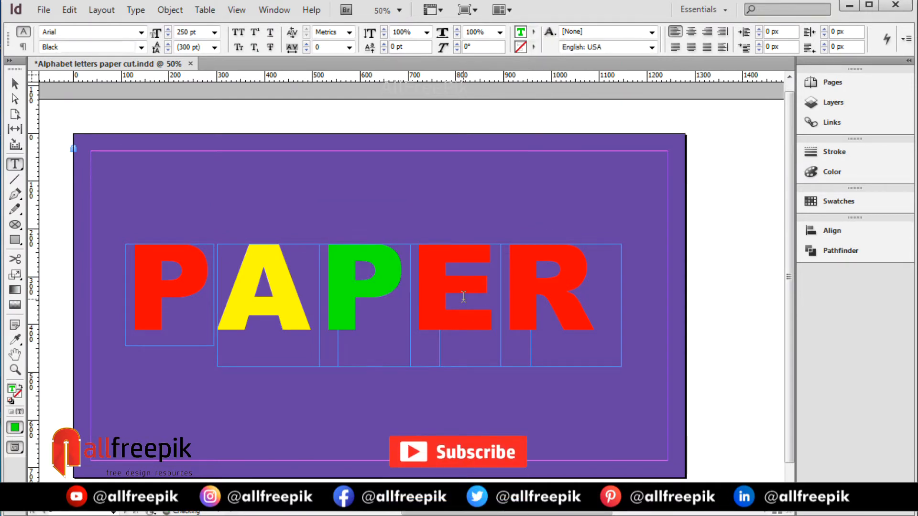
key("ctrl+a")
left_click(534, 32)
key("Up")
key("Up")
key("Up")
key("Return")
Color the text of the letter R RGB Magenta and leave text editing with nothing selected
left_click(568, 256)
key("ctrl+a")
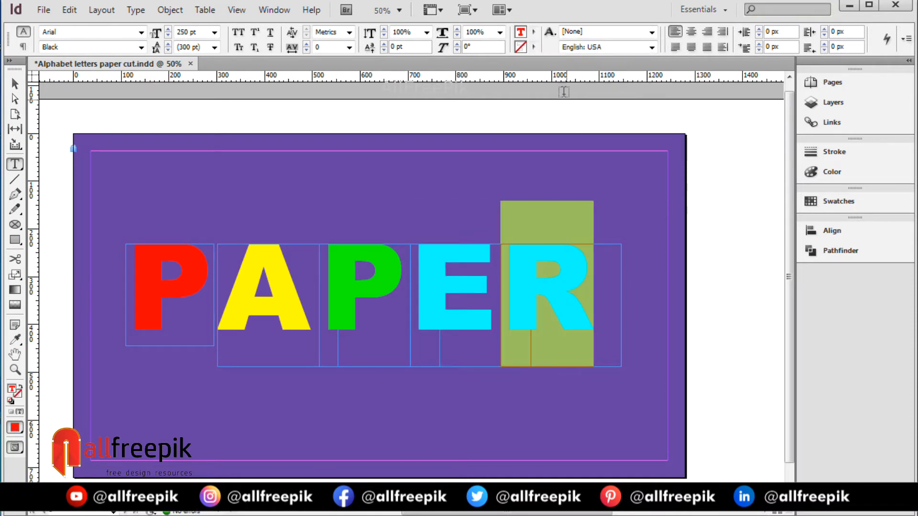
left_click(532, 32)
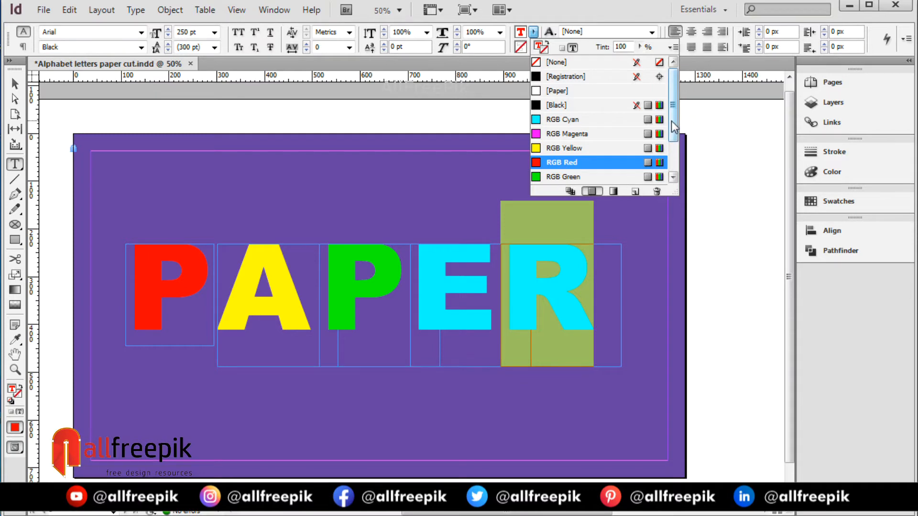
left_click(594, 133)
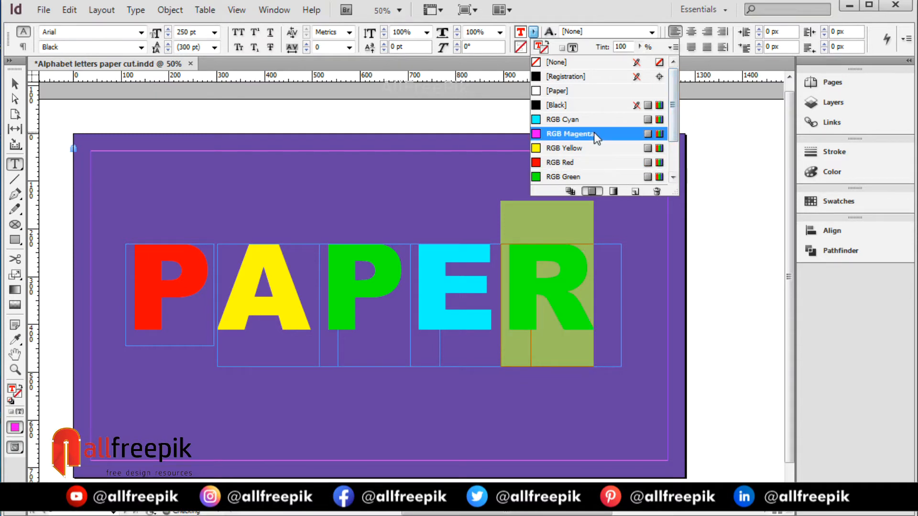
left_click(495, 287)
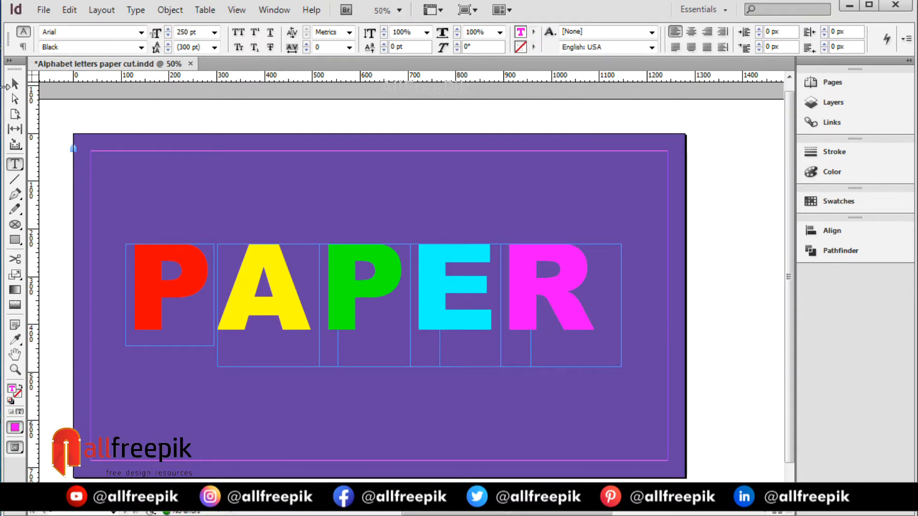
key("Escape")
left_click(516, 170)
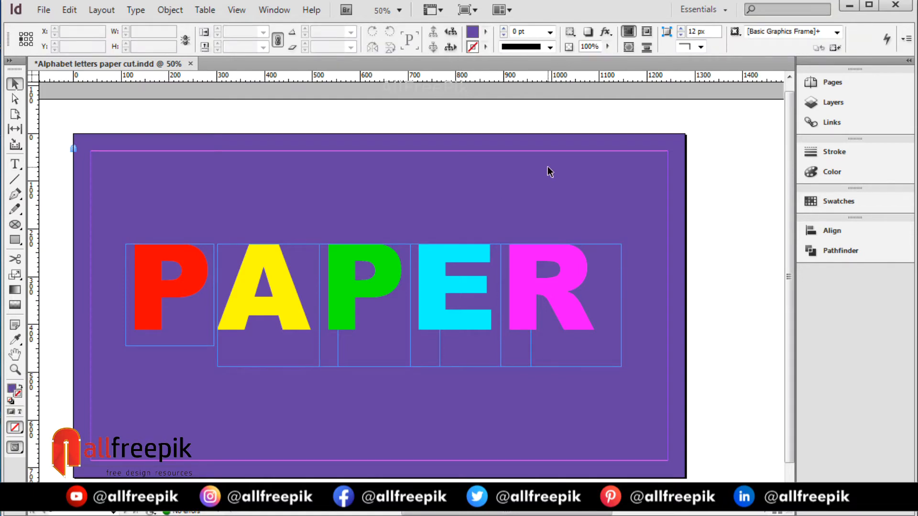
Convert the text frames of all five PAPER letters to outlines
left_click_drag(194, 213, 620, 355)
left_click(135, 9)
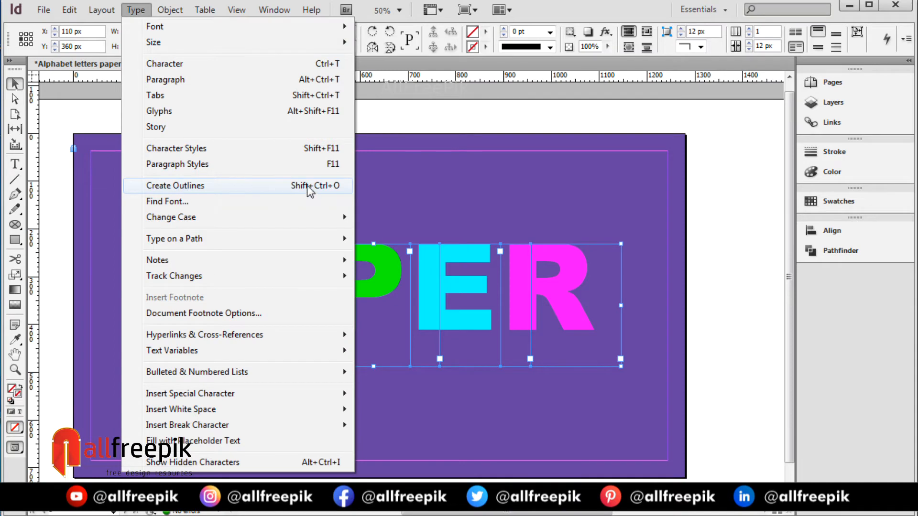
left_click(237, 191)
left_click(401, 188)
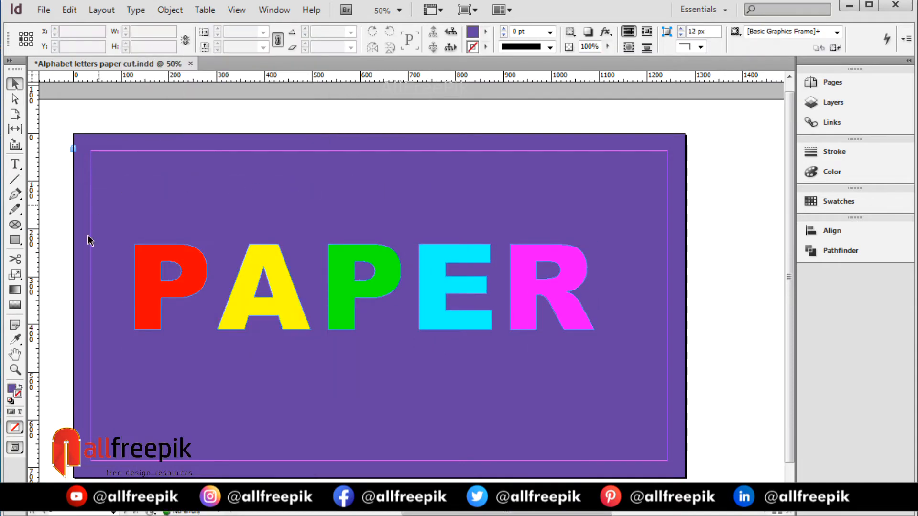
Move the outlined letter E slightly closer to the green P
left_click(349, 297)
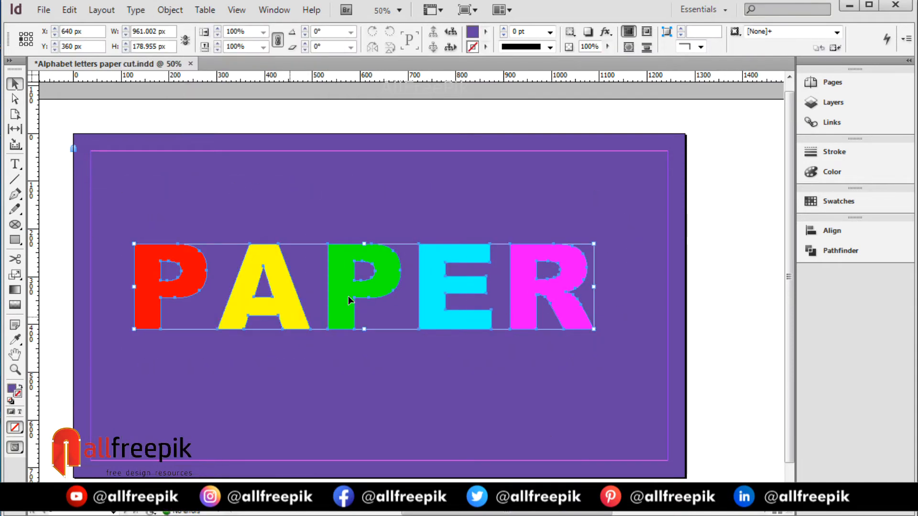
left_click(410, 389)
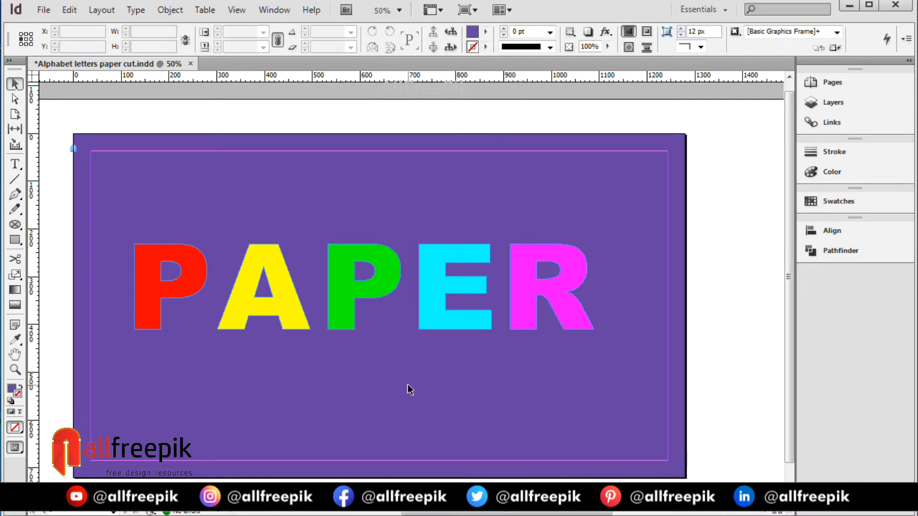
left_click(433, 316)
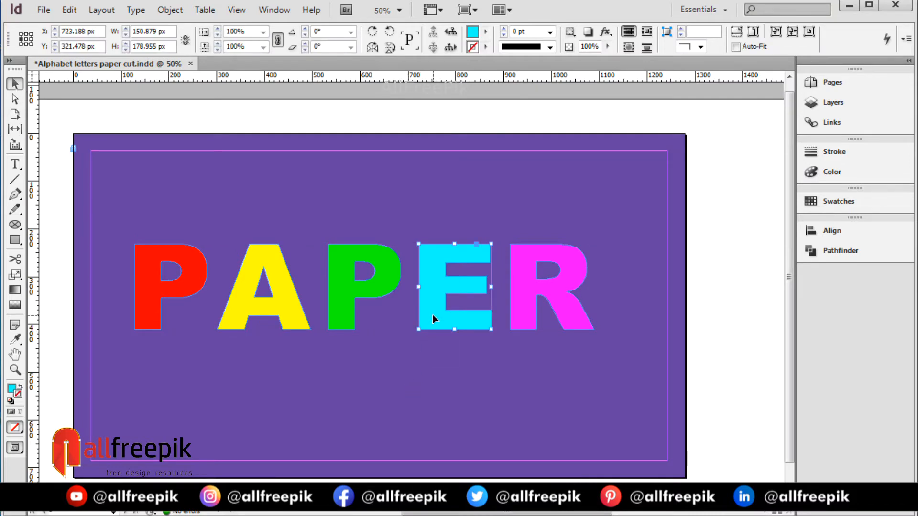
left_click(371, 190)
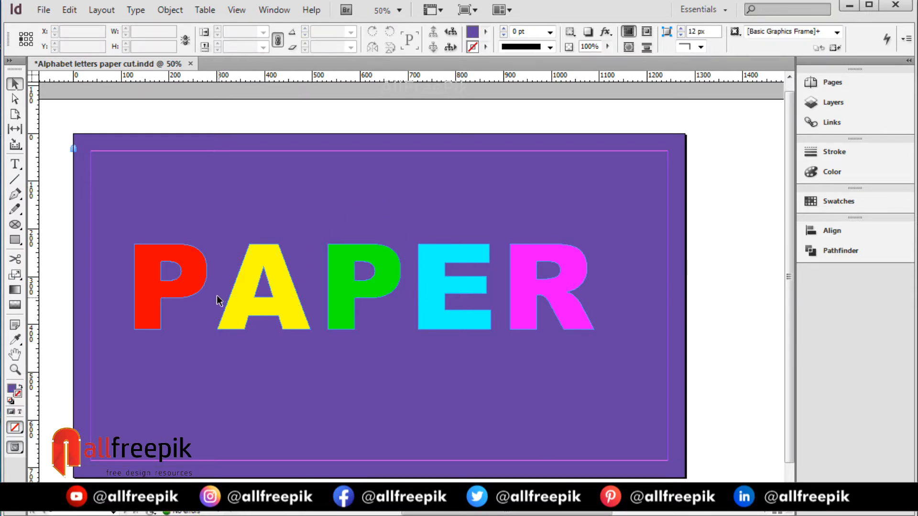
Nudge the letters A, P, E and R together slightly toward the red P
left_click_drag(246, 221, 645, 360)
left_click(187, 298, "shift")
left_click(342, 364)
left_click_drag(601, 215, 238, 402)
key("Left")
key("Left")
key("Left")
key("Left")
key("Left")
key("Left")
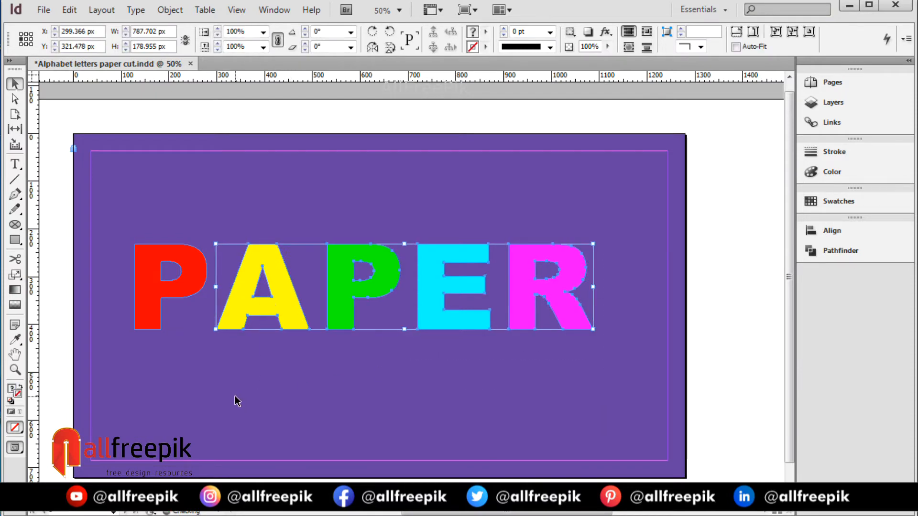
left_click(270, 419)
Enlarge all five letters together to about 1003 × 188 px
left_click_drag(125, 218, 615, 363)
left_click_drag(593, 330, 609, 337)
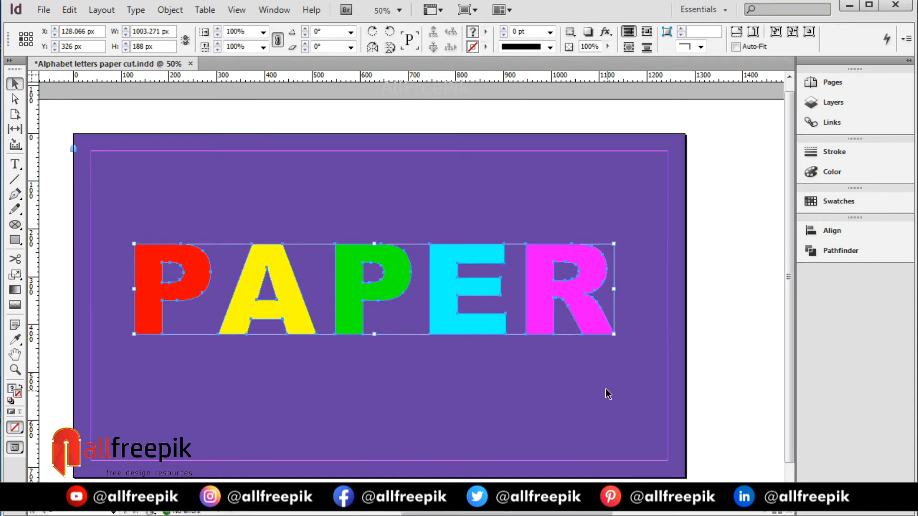
left_click(235, 201)
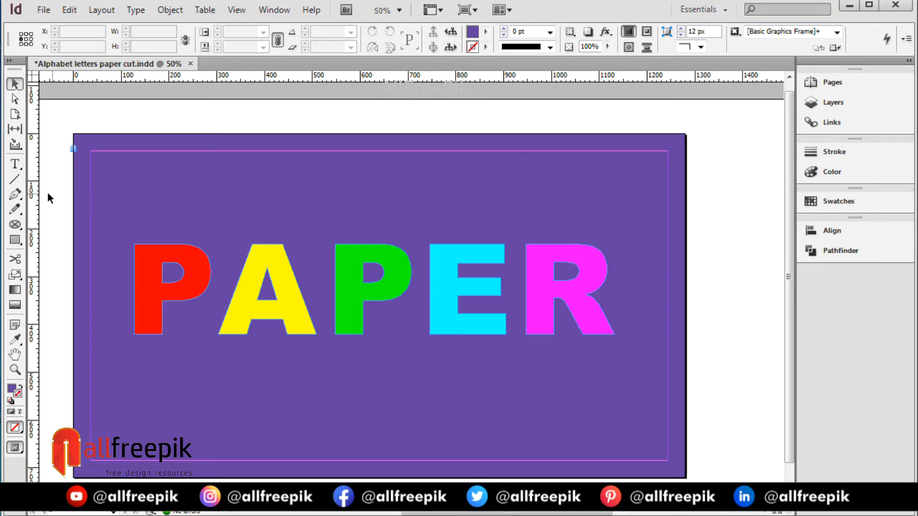
Lock all five letter outlines in place on the page
left_click(15, 196)
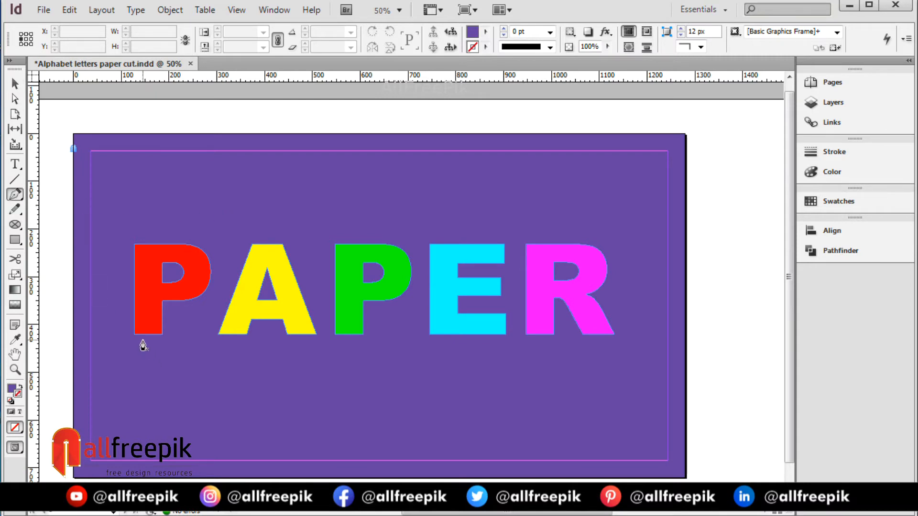
left_click(15, 84)
left_click_drag(135, 212, 698, 415)
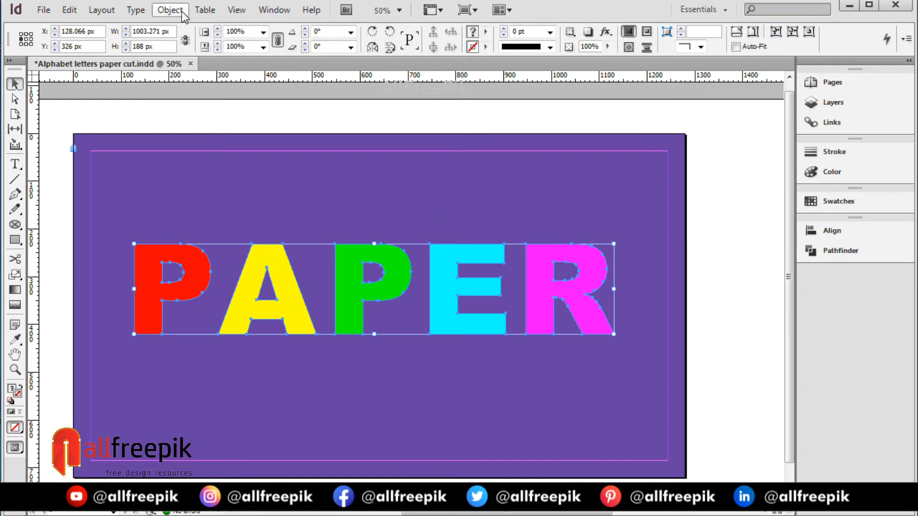
left_click(170, 10)
left_click(200, 127)
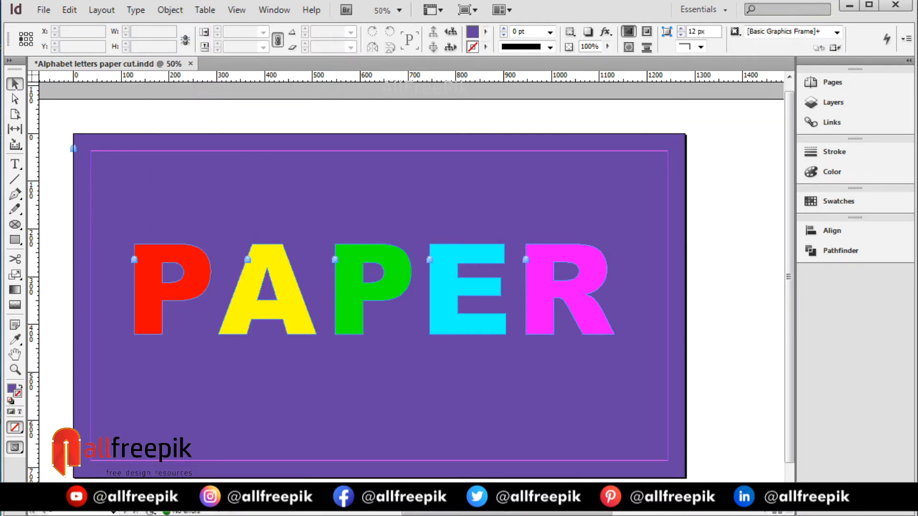
Draw a closed triangle about 119 × 187 px with the Pen tool, from the red P's left edge out to a point on its left
left_click(15, 194)
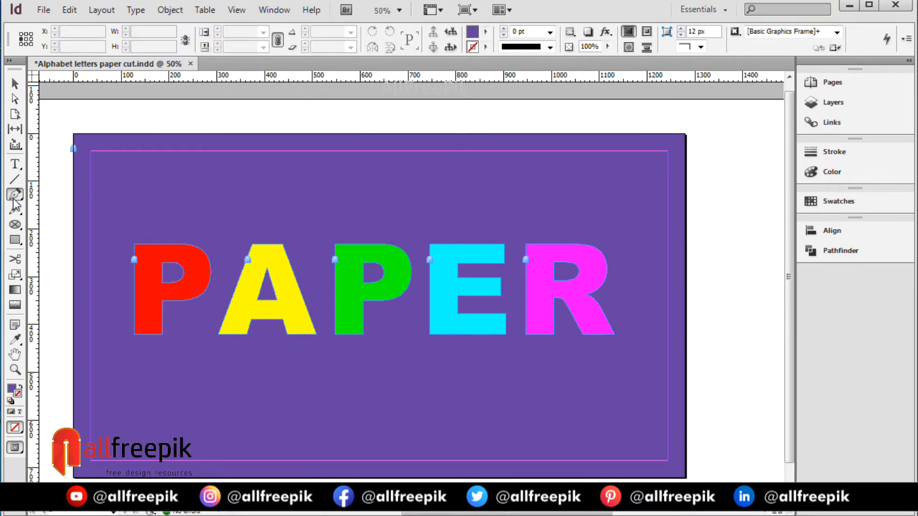
left_click(134, 335)
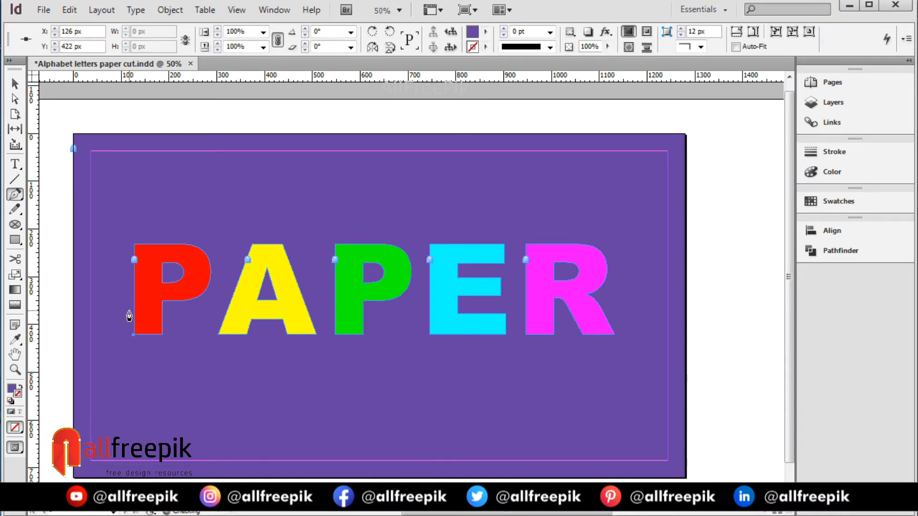
left_click(142, 332, "ctrl")
left_click(429, 293, "ctrl")
left_click(429, 293, "ctrl")
left_click_drag(387, 290, 368, 394)
key("ctrl+z")
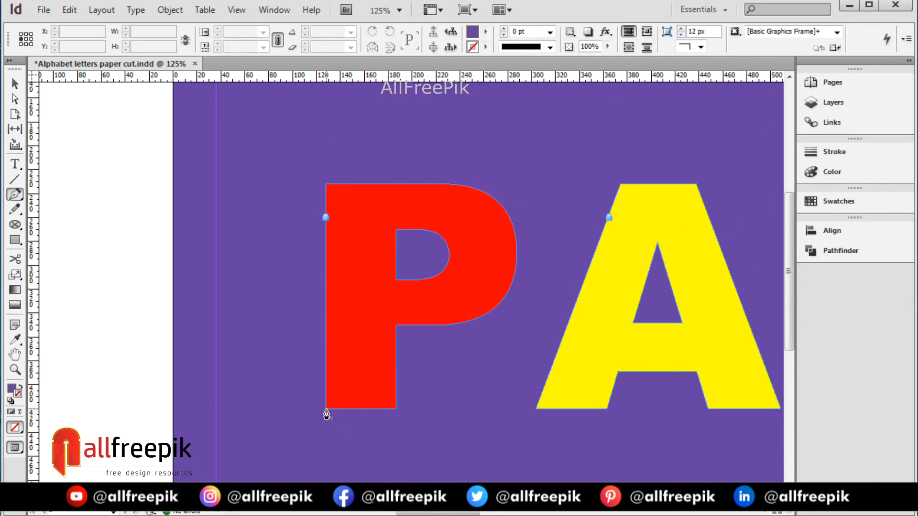
left_click(326, 409)
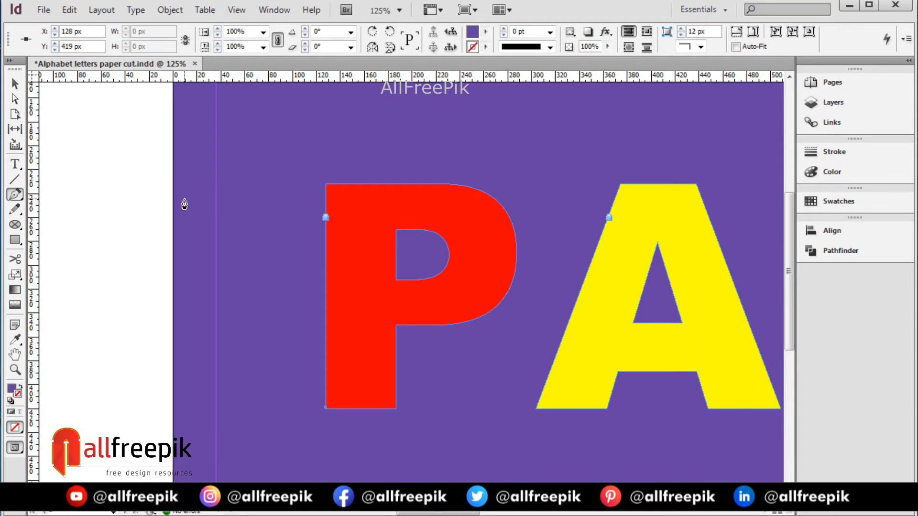
left_click(185, 200)
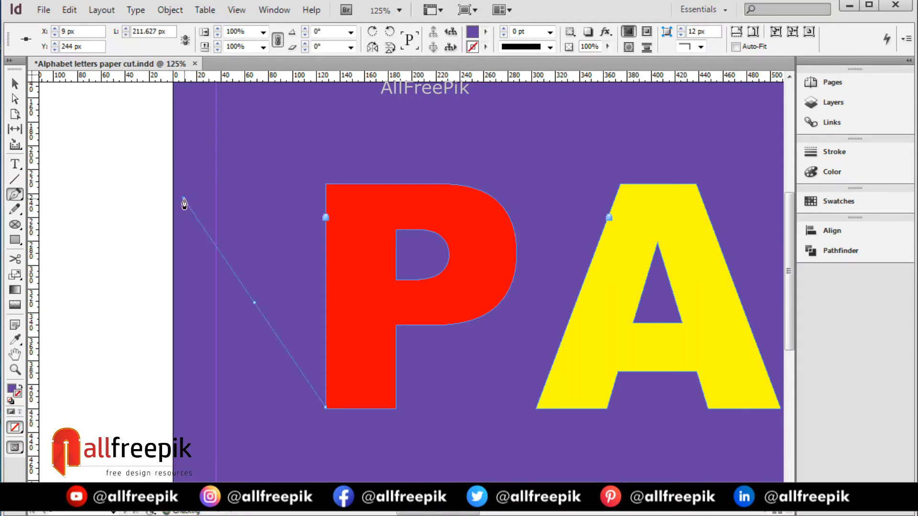
left_click(326, 185)
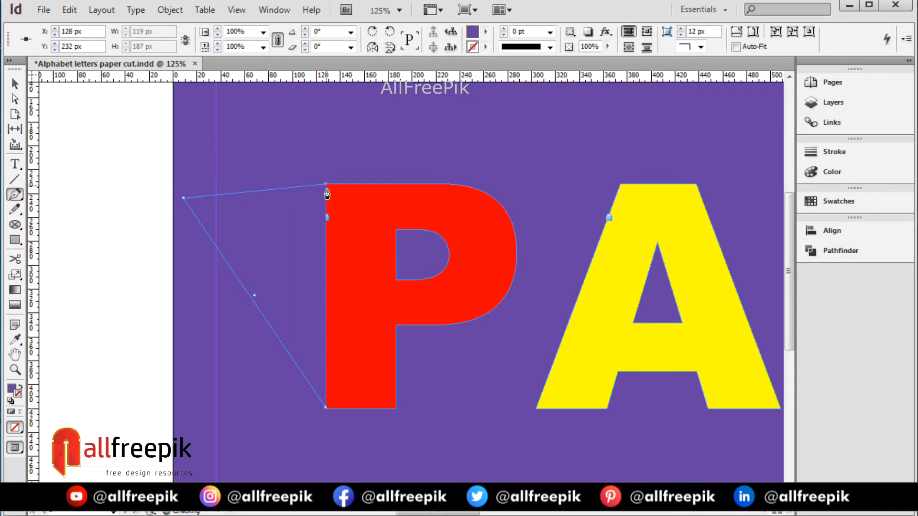
left_click(326, 409)
key("v")
left_click(397, 162)
Fill the triangle beside the red P with [Black]
left_click(319, 185)
left_click(486, 32)
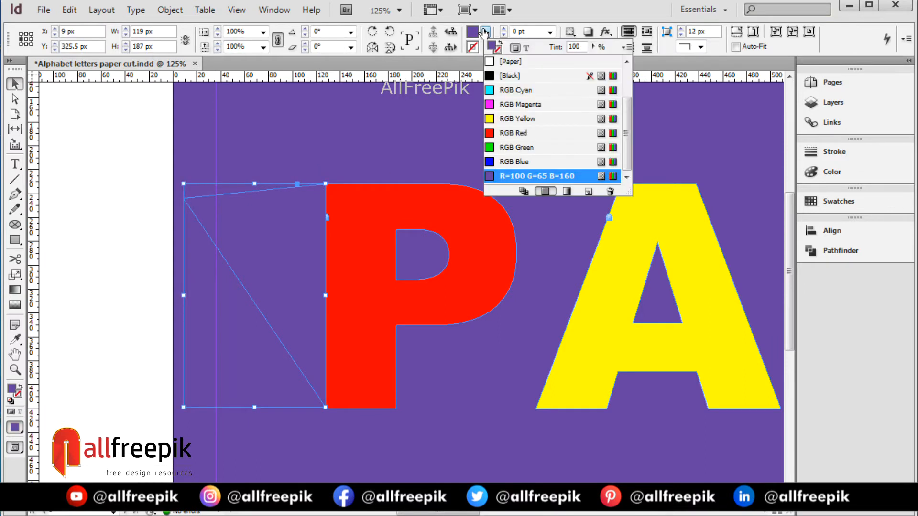
scroll(555, 120, "up", 2)
left_click(507, 105)
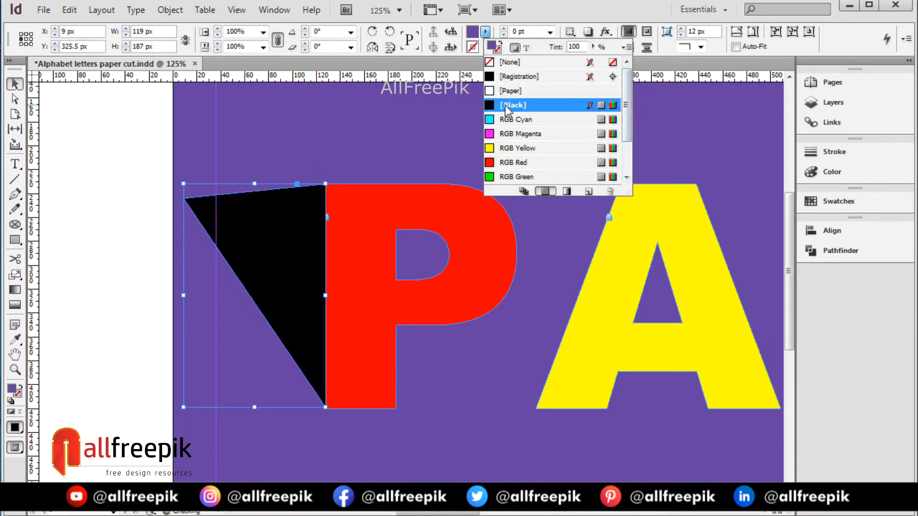
left_click(383, 144)
Apply a Gradient Feather to the black triangle, fading from opaque at its lower tip to transparent at its upper outer corner
left_click(311, 243)
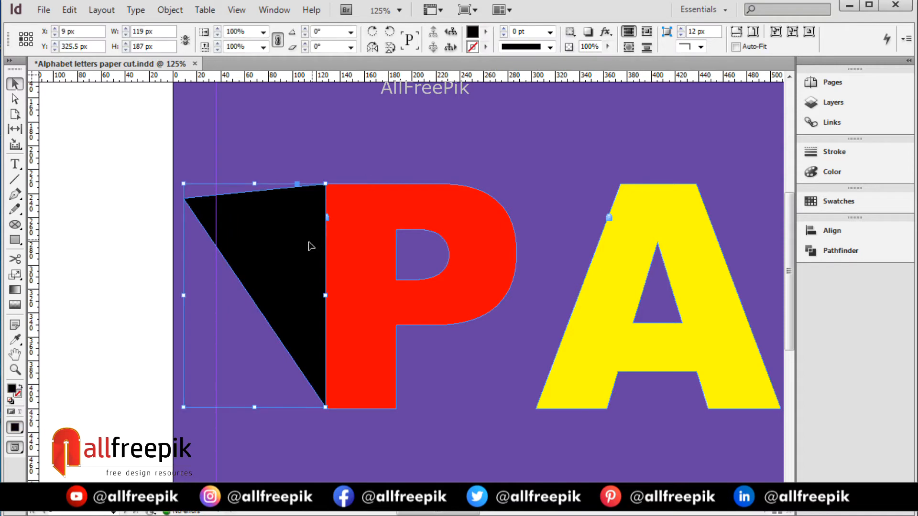
left_click(142, 266)
left_click(257, 252)
left_click(17, 290)
left_click(17, 305)
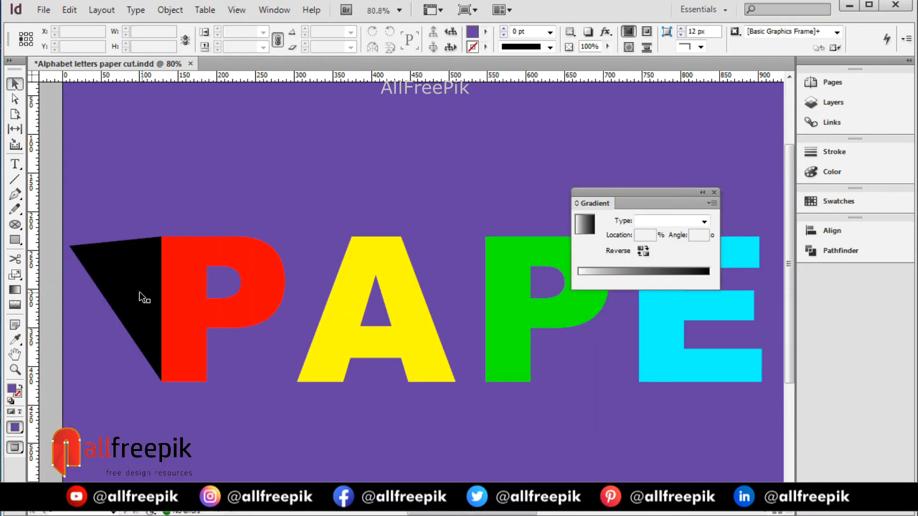
left_click(139, 294)
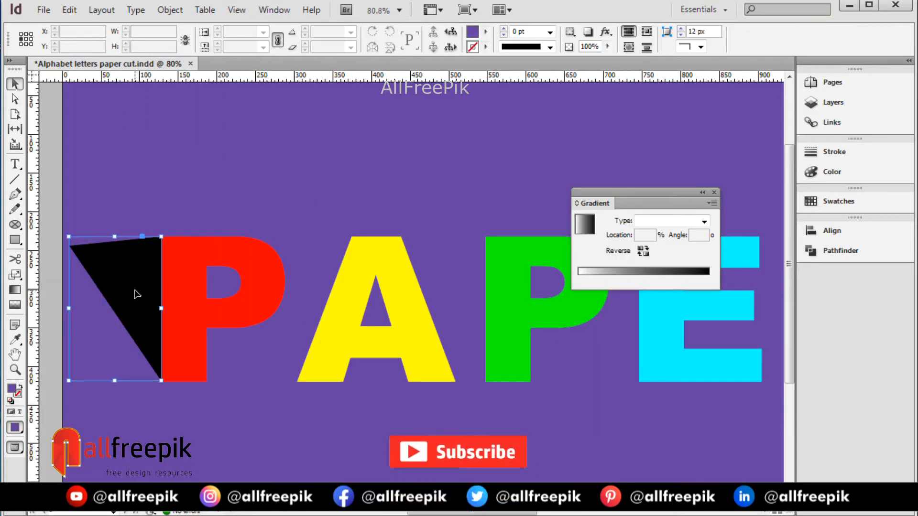
left_click(15, 306)
mouse_move(119, 239)
left_mouse_down()
mouse_move(186, 411)
mouse_move(127, 245)
mouse_move(118, 244)
left_mouse_up()
key("ctrl+z")
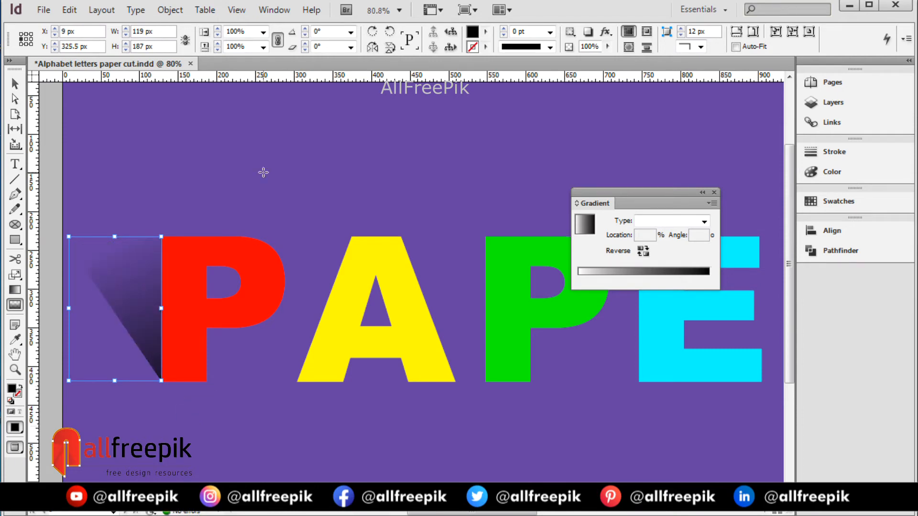
left_click(15, 84)
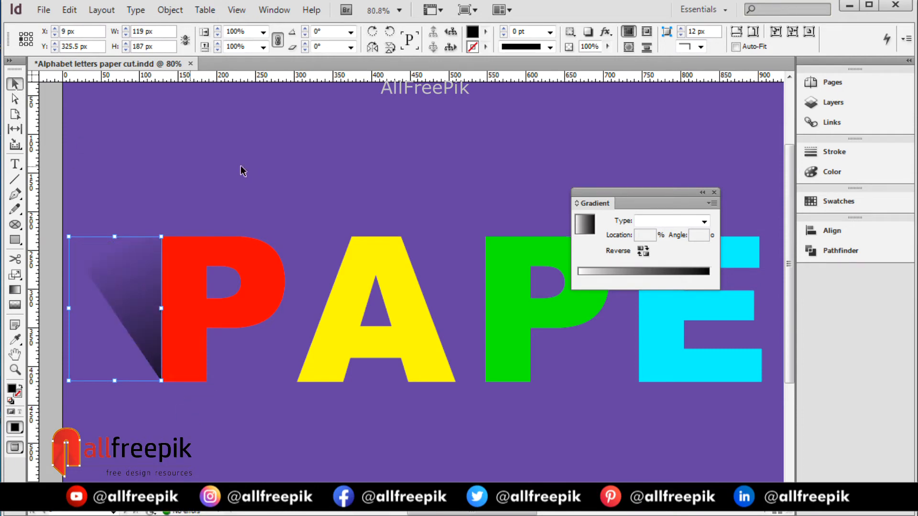
Set the blending mode of the feathered shadow triangle beside the red P to Multiply
left_click(259, 171)
scroll(270, 168, "left", 3)
left_click(200, 293)
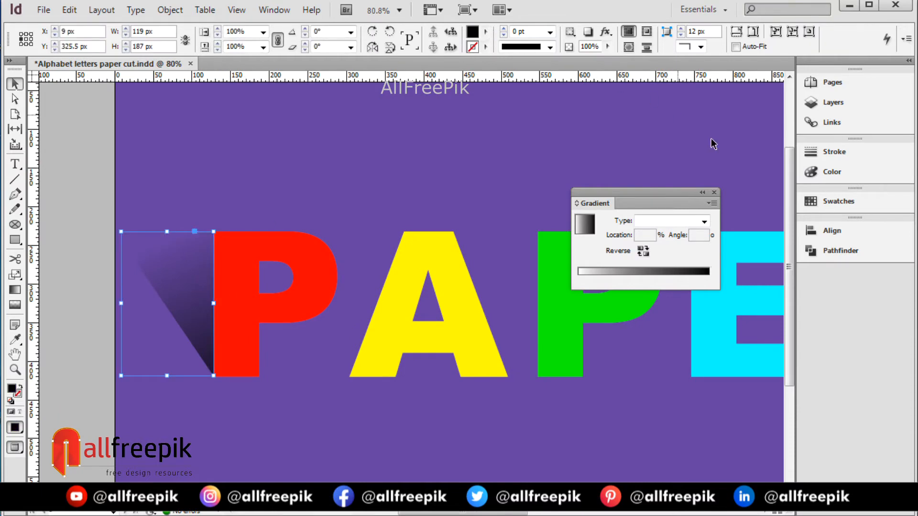
left_click(714, 192)
left_click(856, 248)
left_click(854, 248)
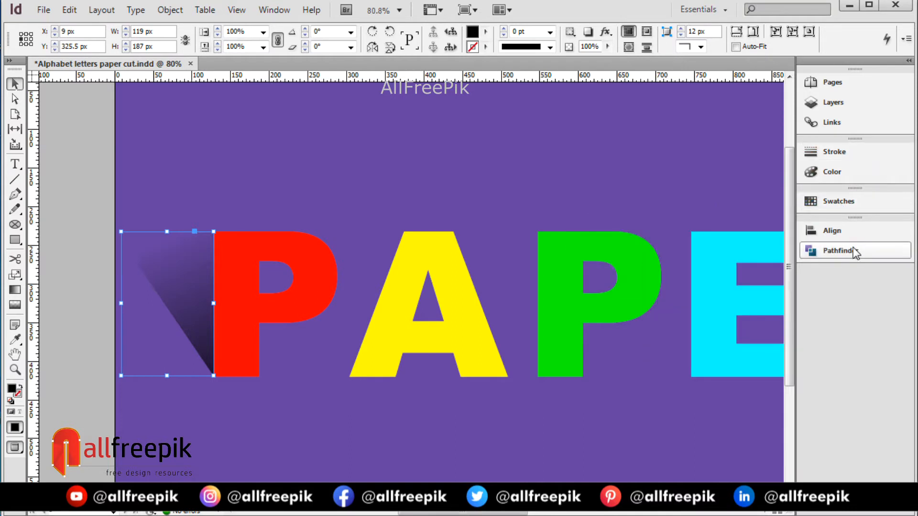
left_click(274, 10)
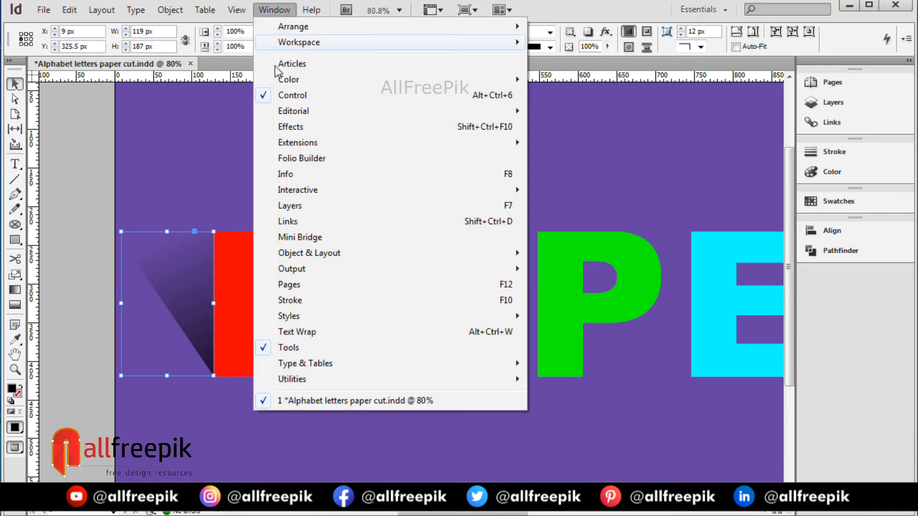
left_click(292, 127)
left_click(407, 243)
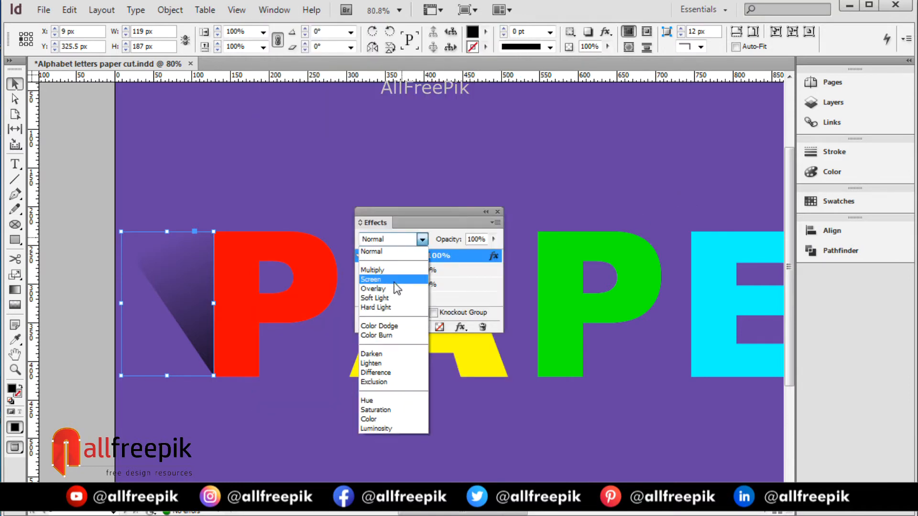
left_click(394, 269)
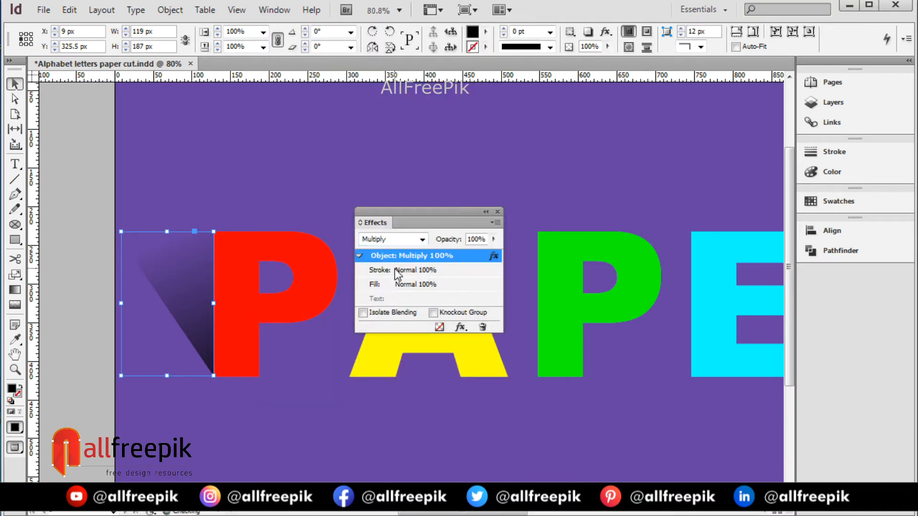
left_click(486, 212)
left_click_drag(414, 217, 621, 116)
left_click(196, 199)
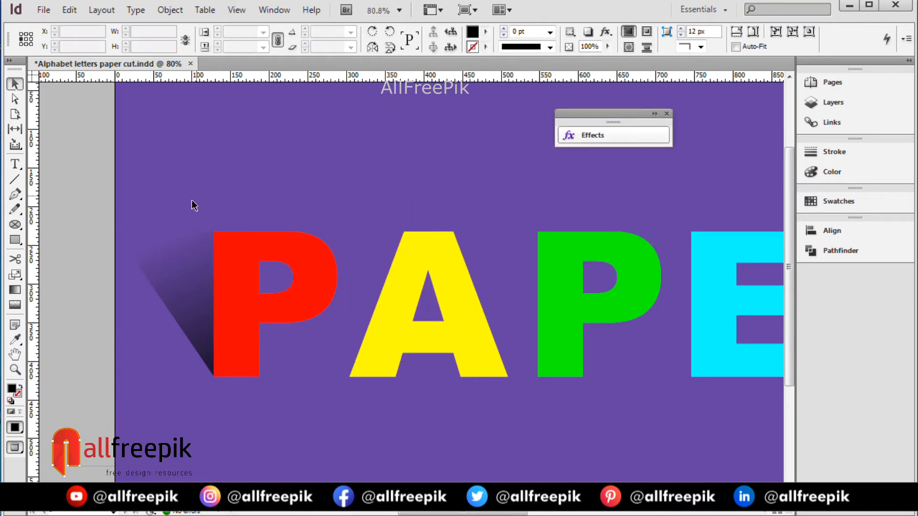
Move the shadow triangle down to Y 326.5 px so its lower tip meets the red P's bottom corner
left_click(190, 293)
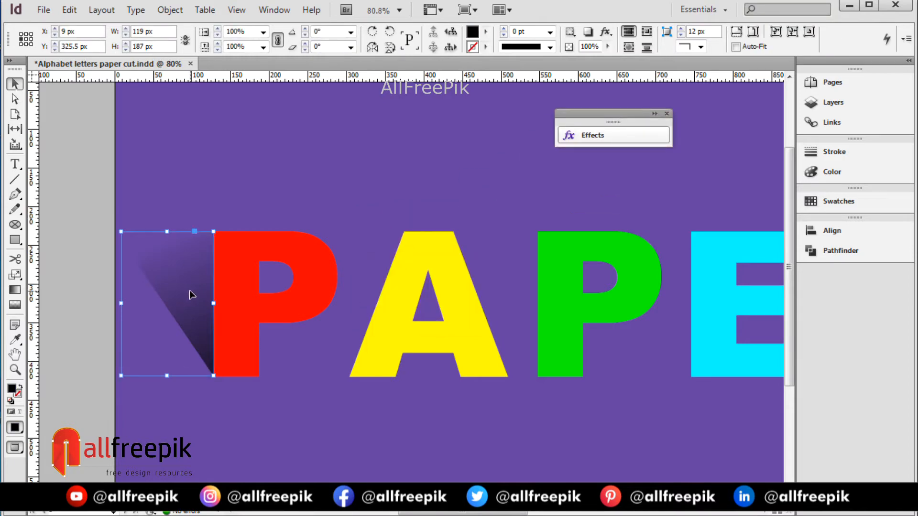
left_click(237, 165)
left_click_drag(198, 348, 298, 399)
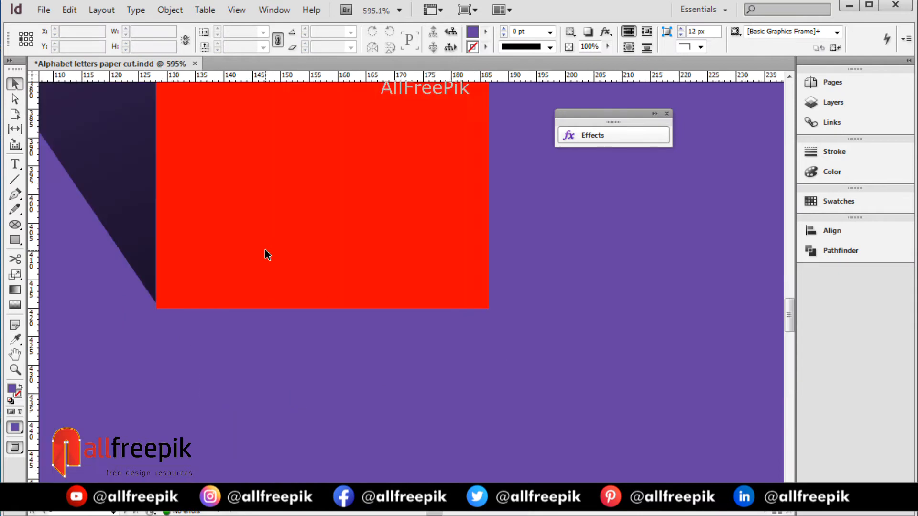
left_click_drag(149, 206, 148, 211)
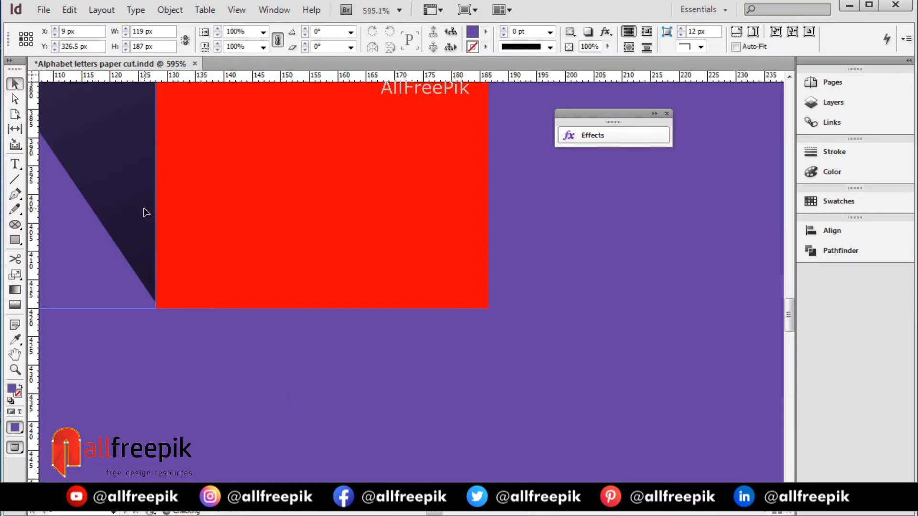
left_click(354, 337)
left_click(377, 287, "ctrl+alt")
left_click(377, 287, "ctrl+alt")
left_click(378, 286, "ctrl+alt")
left_click(377, 287, "ctrl+alt")
left_click(377, 287, "ctrl+alt")
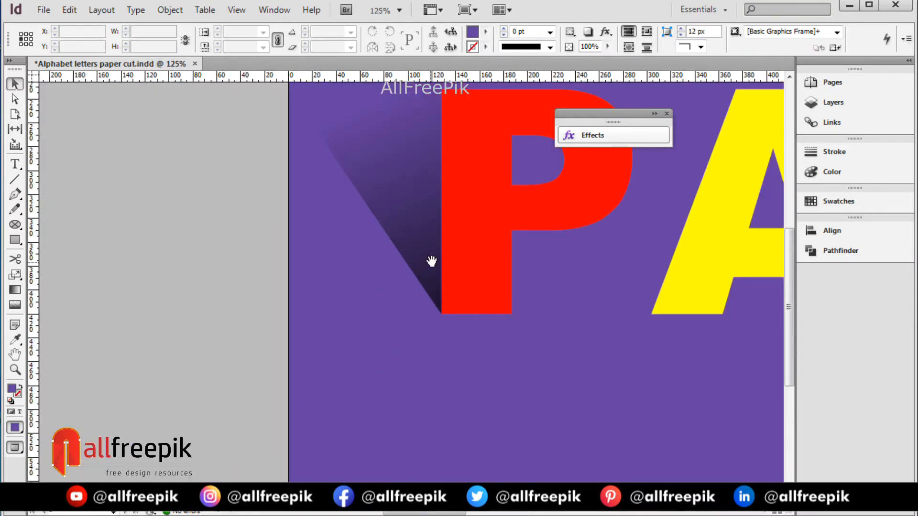
left_click_drag(433, 263, 288, 398)
Reduce the opacity of the red P's shadow triangle to 75%
left_click(239, 302)
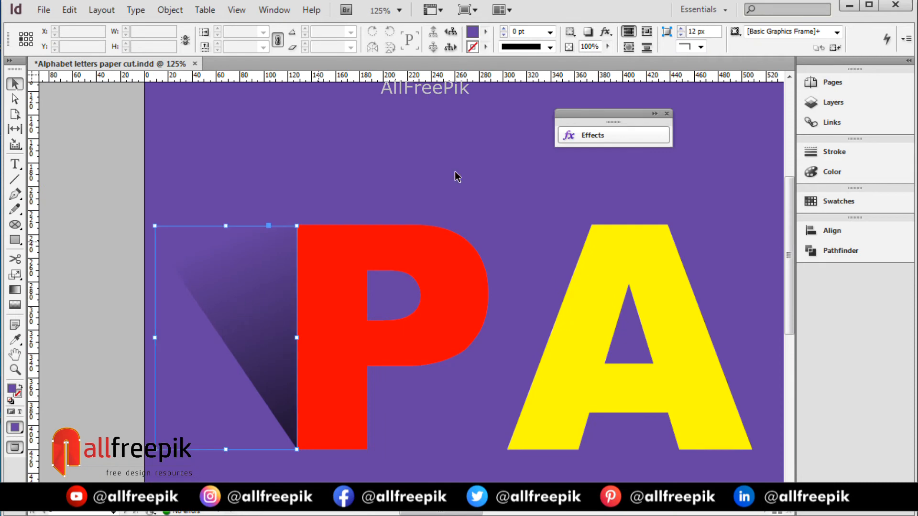
left_click(607, 47)
left_click_drag(608, 60, 590, 60)
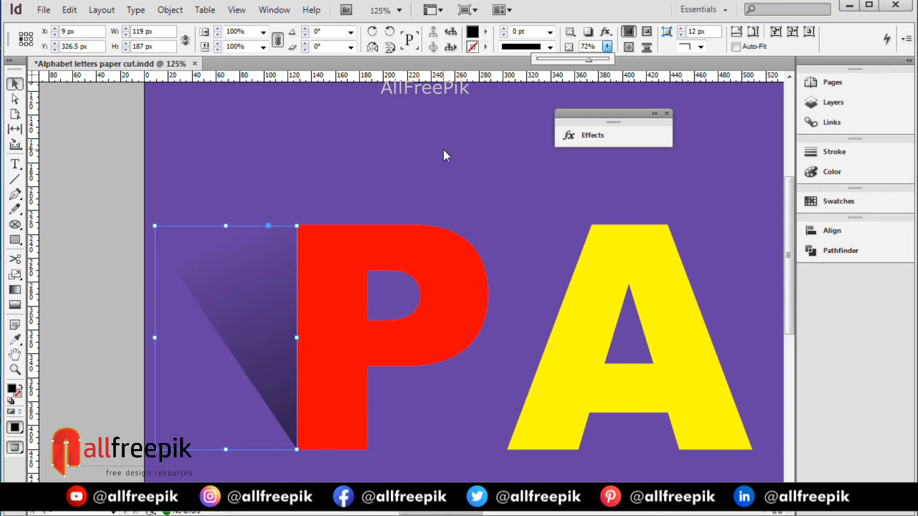
left_click(599, 47)
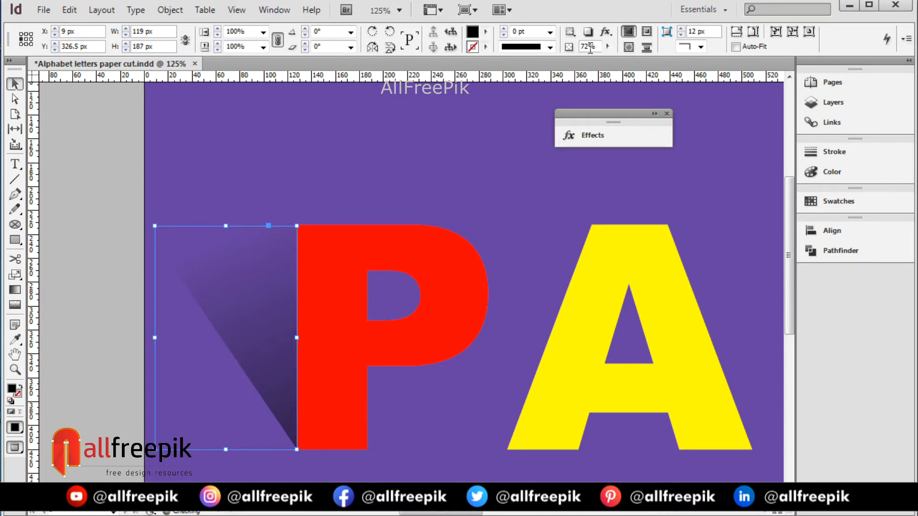
left_click_drag(598, 47, 540, 48)
type("75")
left_click(110, 193)
Duplicate the shadow to the yellow A and reshape its upper corner to follow the A's slanted outer edge
left_click(110, 192, "ctrl+alt")
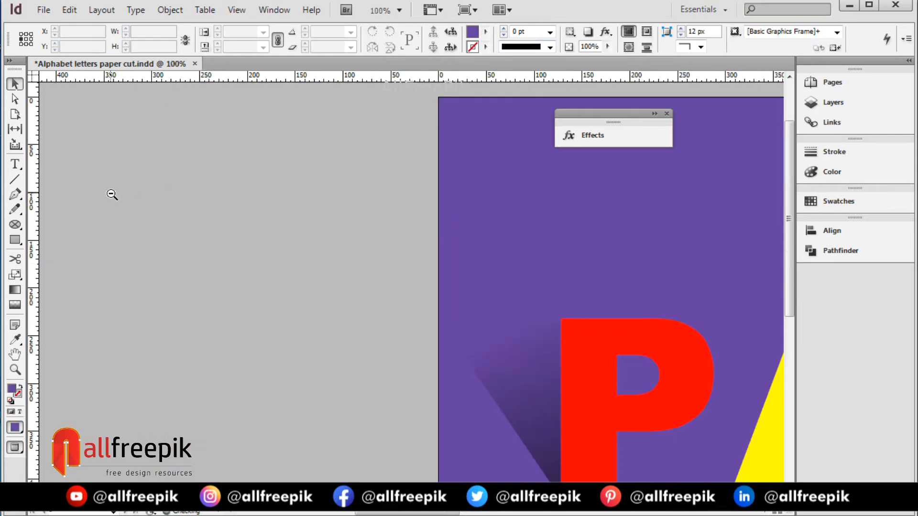
left_click(110, 193, "ctrl+alt")
left_click_drag(709, 381, 75, 247)
left_click(95, 256)
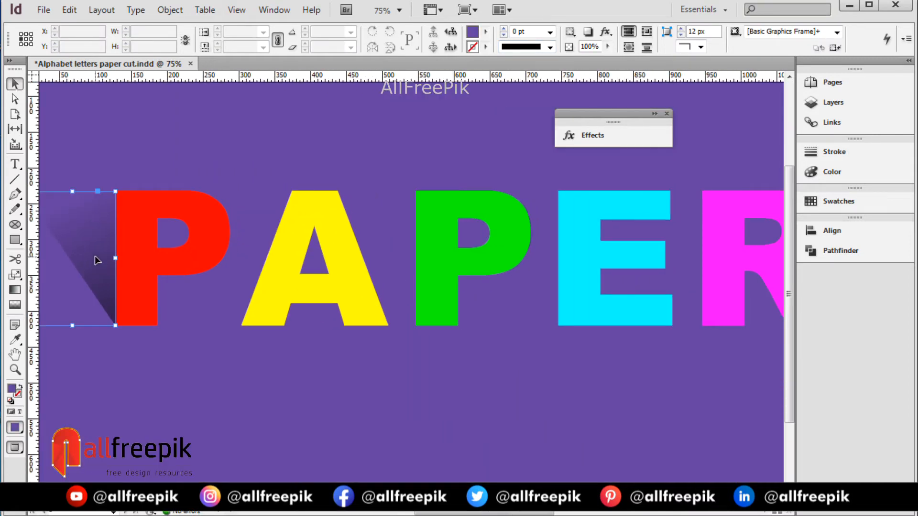
left_click_drag(102, 225, 231, 225)
key("a")
left_click_drag(244, 191, 290, 190)
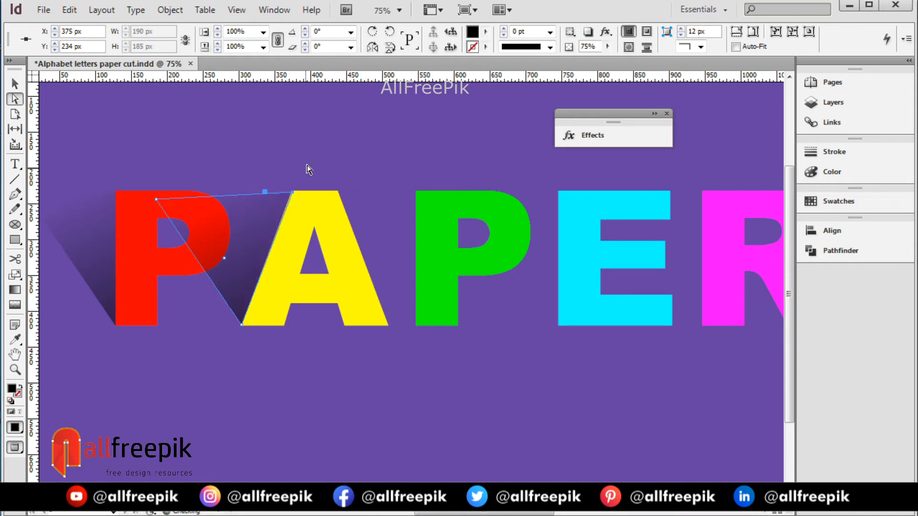
left_click(309, 167)
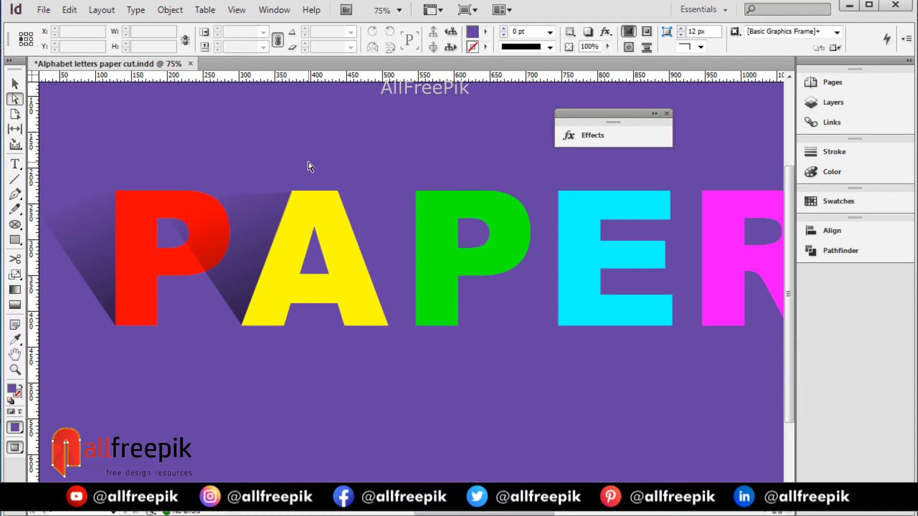
Duplicate the red P's shadow and place the copy against the green P's left edge
left_click(77, 255)
left_click_drag(98, 239, 392, 269)
left_click(441, 136)
key("space")
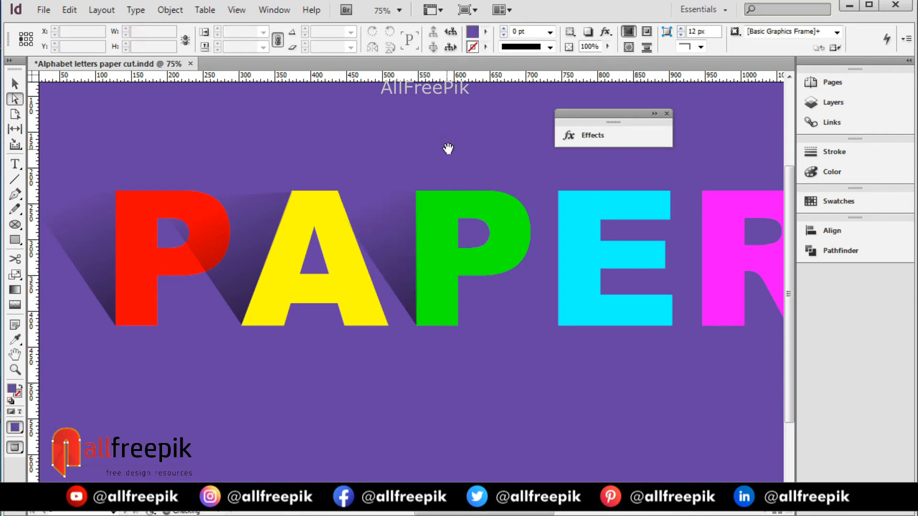
Place copies of the green P's shadow against the left edges of the cyan E and the magenta R
left_click_drag(449, 150, 321, 178)
left_click_drag(288, 237, 583, 262)
left_click(541, 164)
left_click(511, 171, "ctrl+alt")
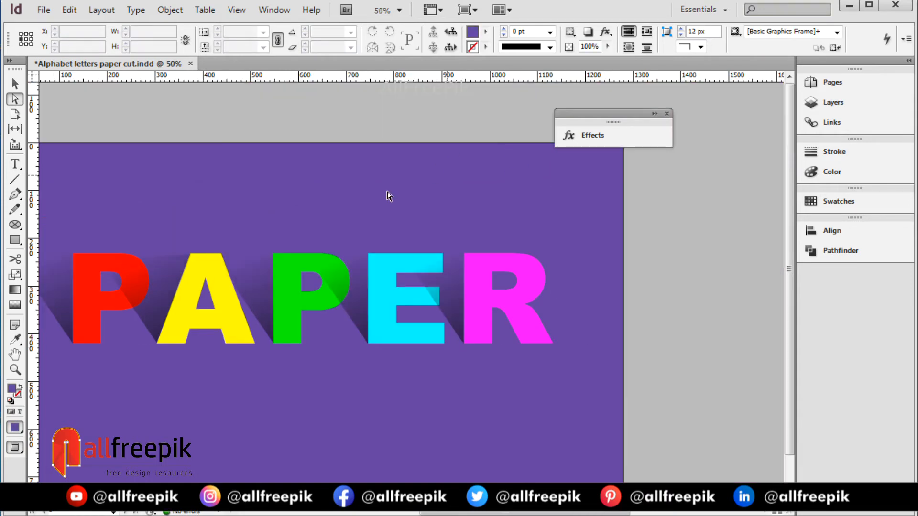
left_click_drag(282, 202, 324, 196)
Place a copy of the green P's shadow across the middle of the yellow A, at X 330 px
key("v")
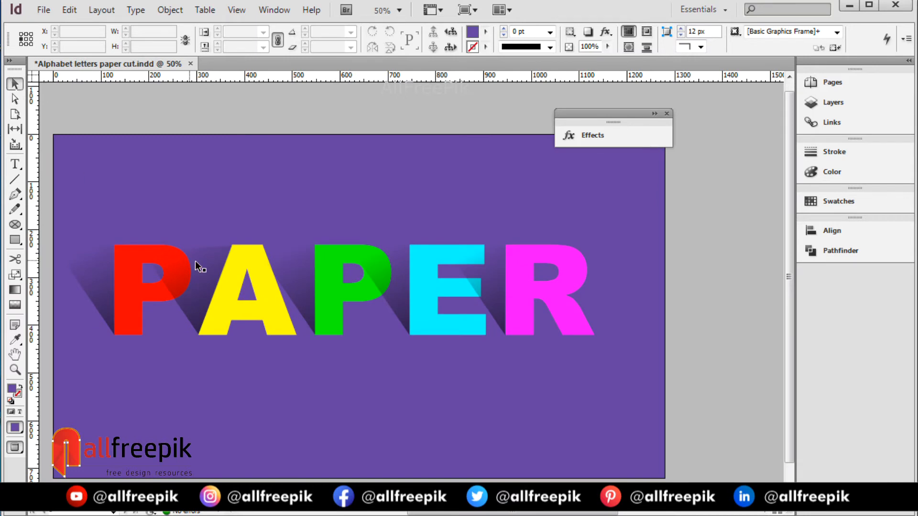
left_click(261, 260)
left_click(275, 193)
left_click_drag(151, 216, 434, 389)
left_click(223, 253)
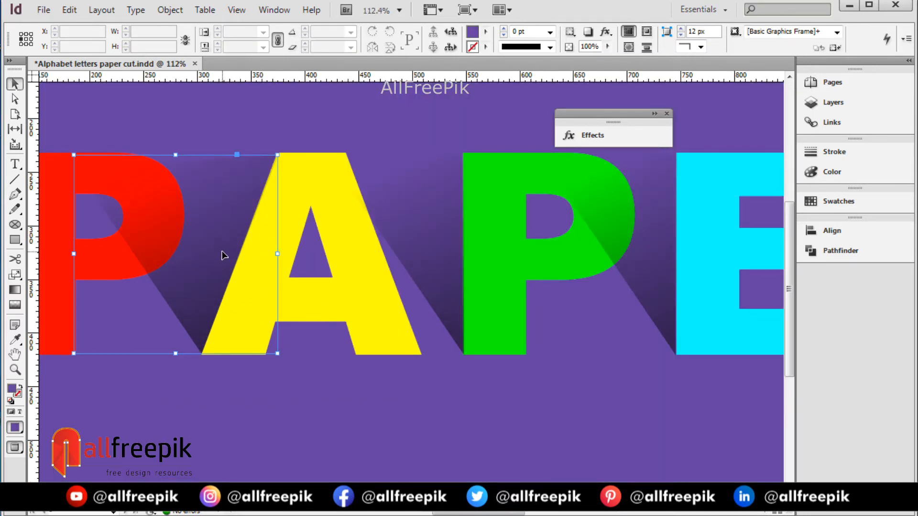
left_click_drag(427, 268, 316, 271)
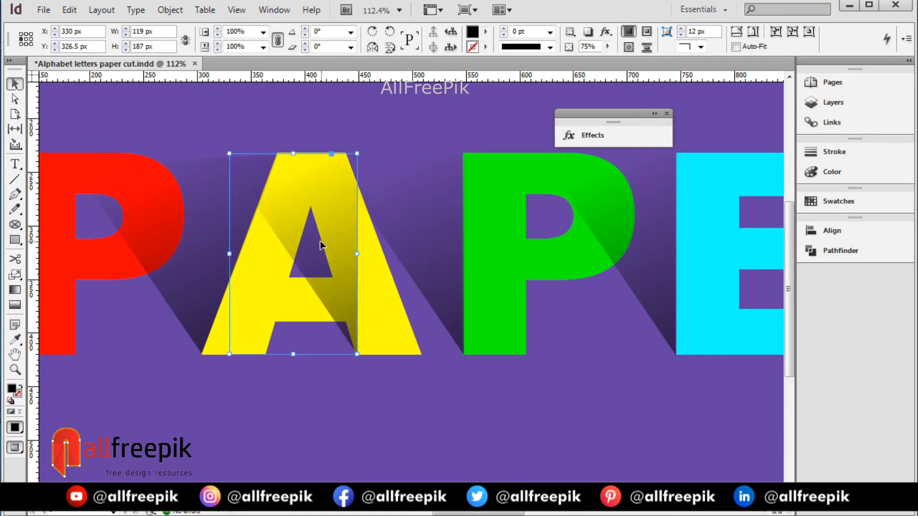
Fine-tune the copied shadow inside the yellow A so its lower tip meets the right leg's inner bottom corner
left_click_drag(319, 244, 424, 404)
left_click(416, 420)
key("ctrl+space")
left_click_drag(355, 274, 355, 275)
left_click(496, 410)
key("ctrl+alt+space")
left_click(495, 409, "ctrl+alt")
left_click(496, 409, "ctrl+alt")
left_click(496, 409, "ctrl+alt")
left_click(496, 409, "ctrl+alt")
left_click(496, 409, "ctrl+alt")
left_click(493, 407, "ctrl+alt")
left_click_drag(344, 185, 455, 330)
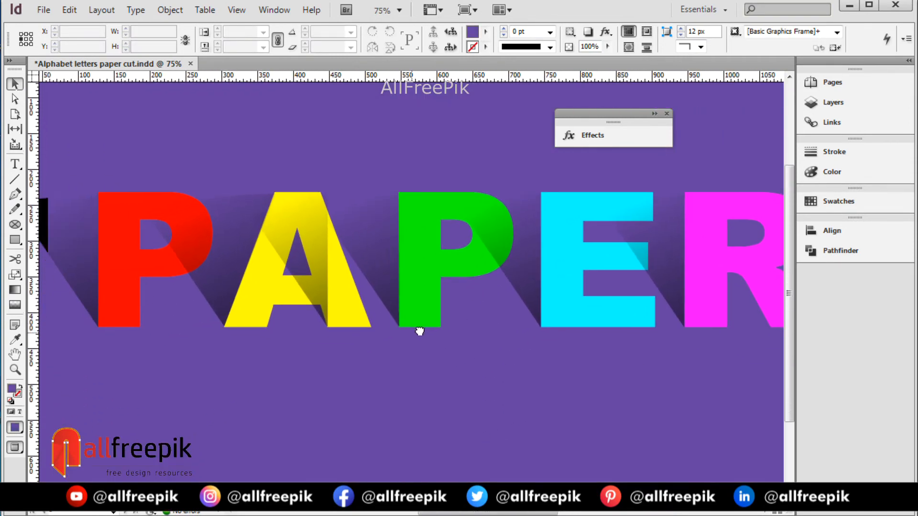
key("ctrl+minus")
left_click_drag(290, 301, 272, 304)
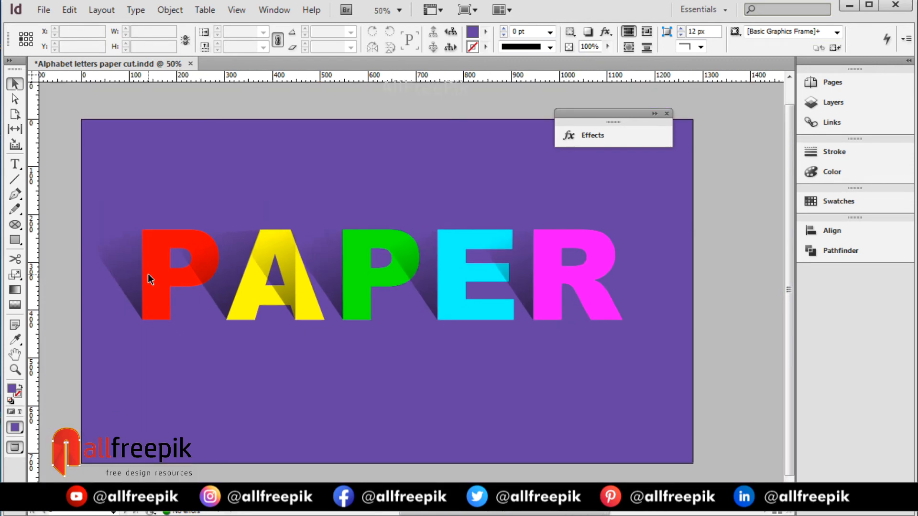
Unlock all locked objects on the spread
left_click(171, 10)
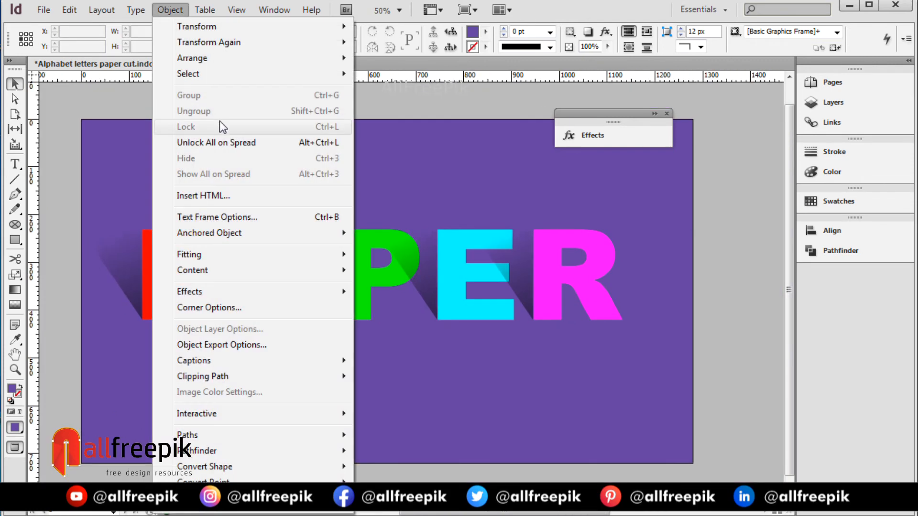
left_click(232, 137)
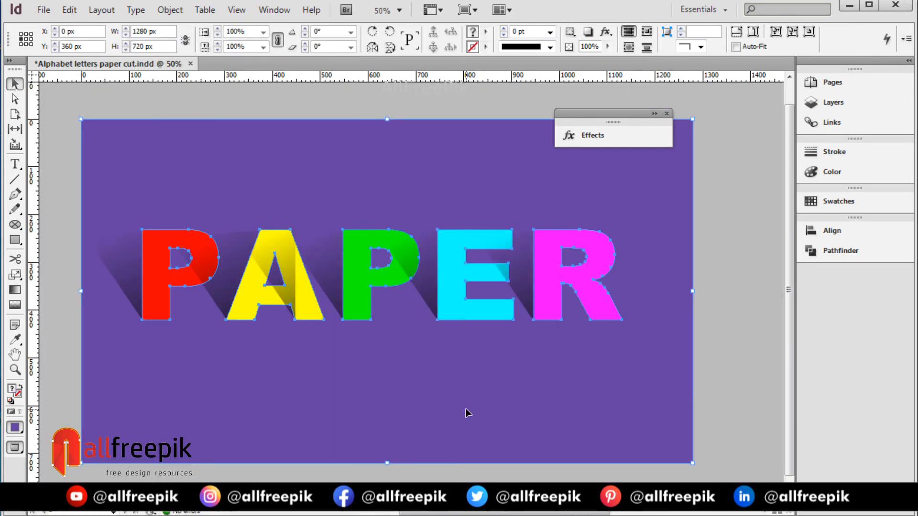
left_click(63, 207)
Bring all five colored letters to the front, above the shadow shapes
left_click(158, 286)
left_click(255, 292, "shift")
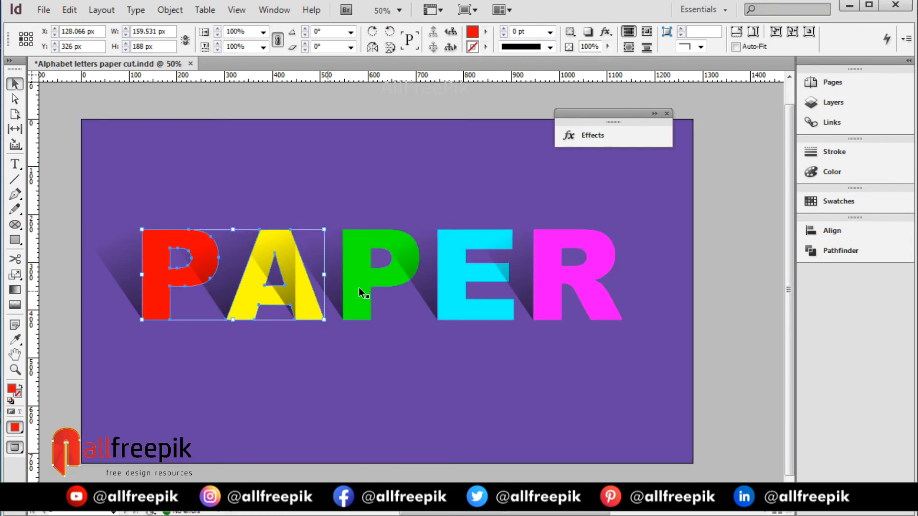
left_click(357, 280, "shift")
left_click(478, 272, "shift")
left_click(554, 273, "shift")
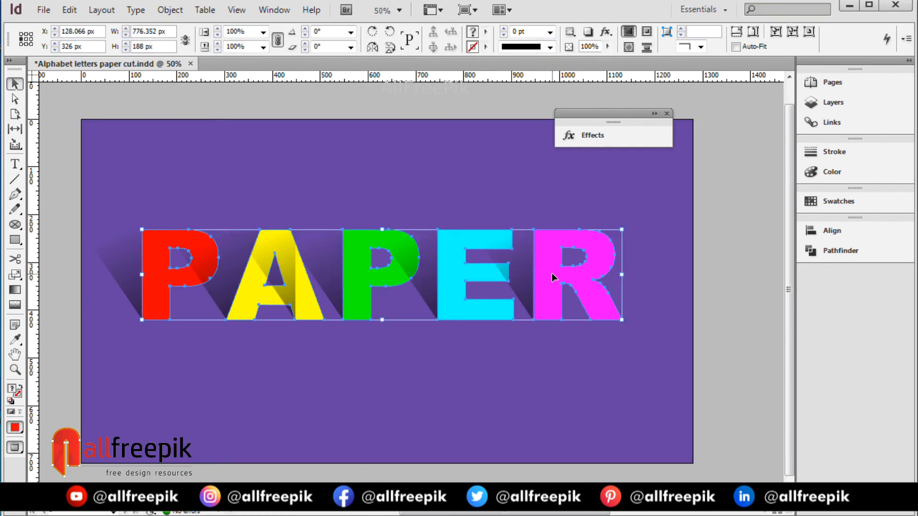
left_click(168, 10)
mouse_move(196, 58)
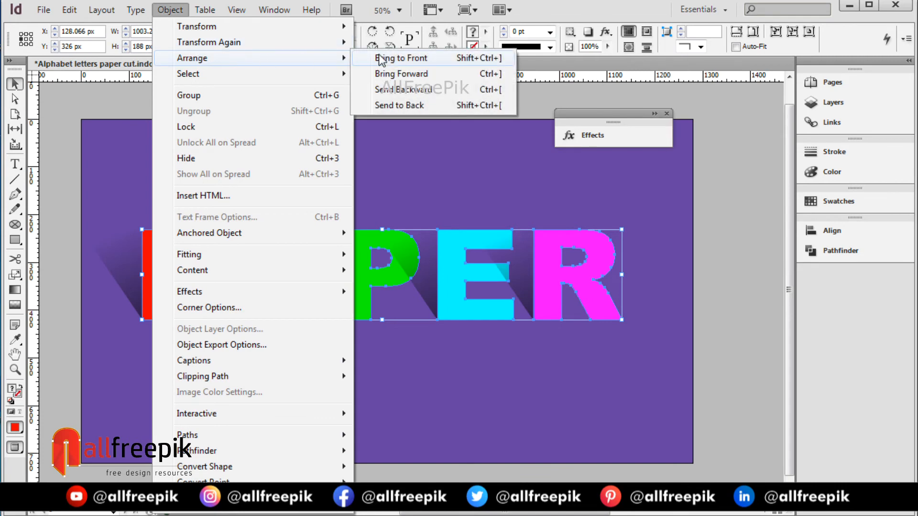
left_click(365, 58)
left_click(719, 270)
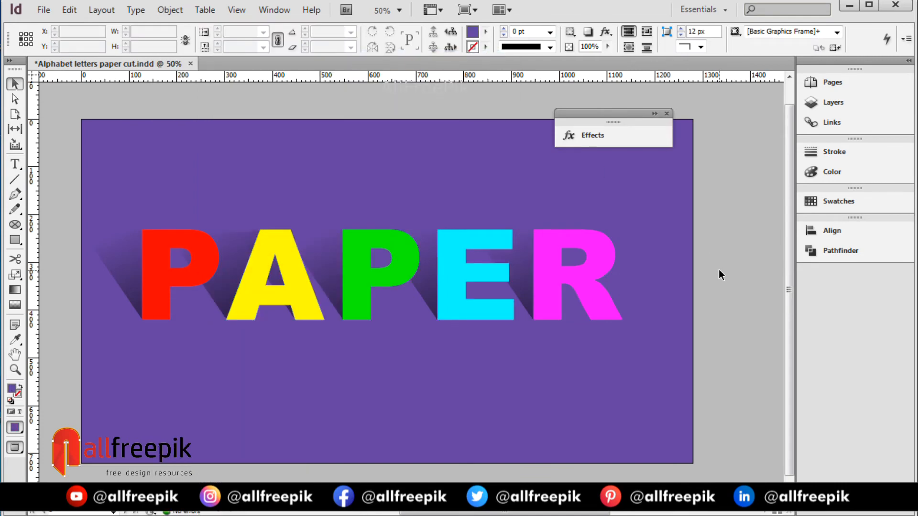
Redo the Gradient Feather on the shadow left of the yellow A, fading from its lower right to its upper edge
left_click(597, 298)
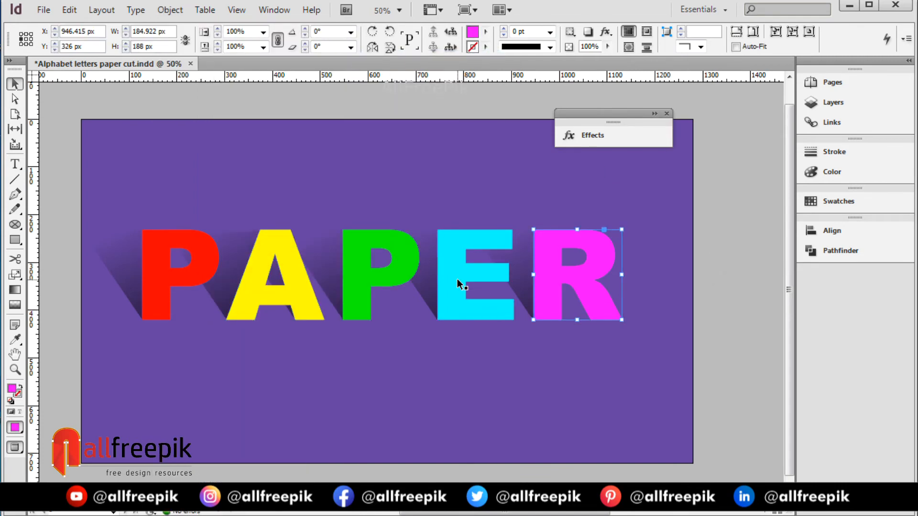
left_click(237, 244)
left_click(14, 304)
left_click_drag(256, 320, 217, 237)
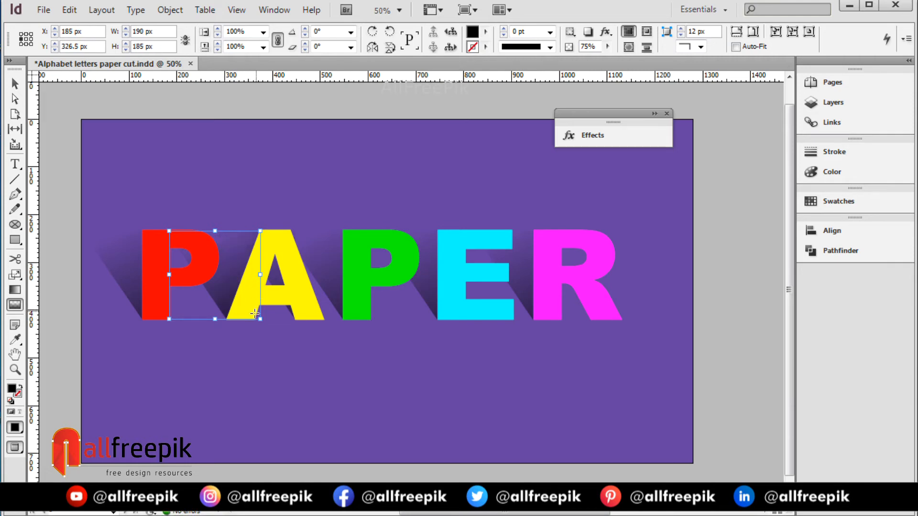
left_click_drag(252, 315, 225, 239)
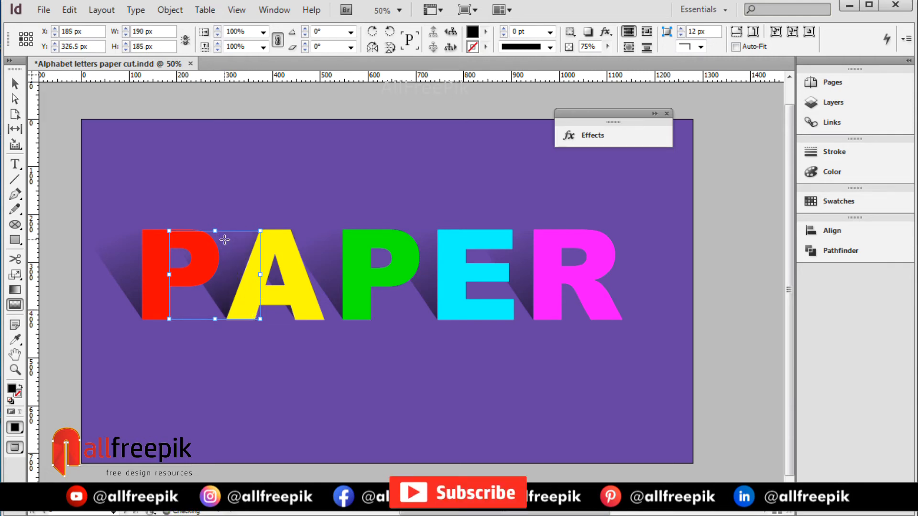
left_click(15, 83)
left_click(102, 90)
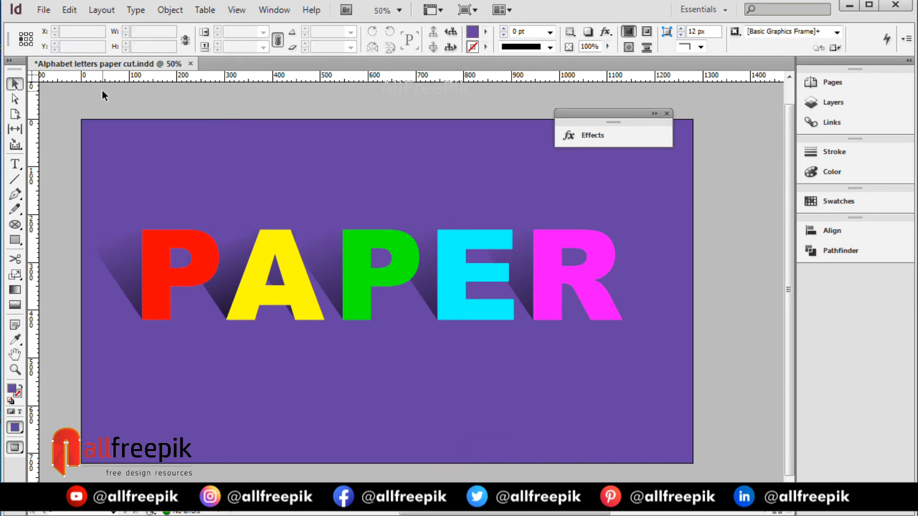
Copy all five colored letters of PAPER and paste the copies in place over the originals
left_click(600, 262)
left_click(454, 242, "shift")
left_click(399, 248, "shift")
left_click(299, 251, "shift")
left_click(185, 244, "shift")
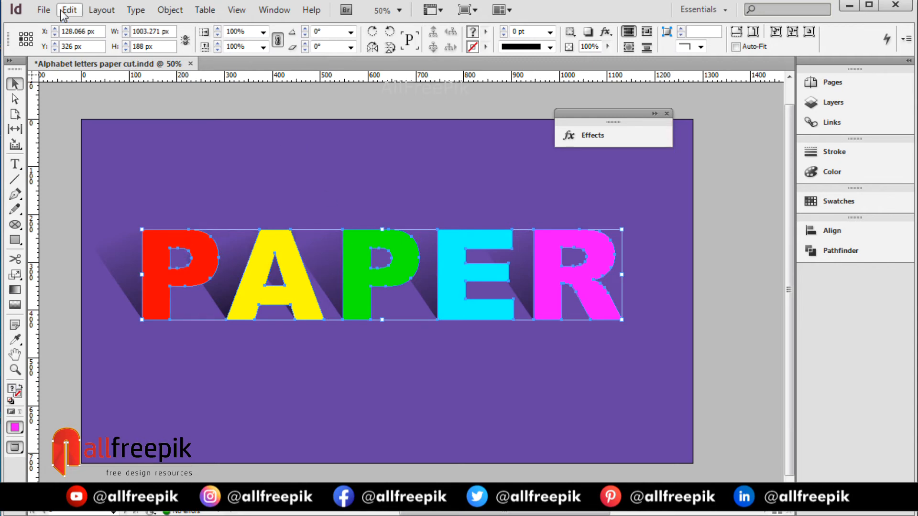
left_click(70, 10)
left_click(113, 68)
left_click(70, 10)
left_click(123, 136)
Move the copied letters straight down to meet the originals' baseline and flip them vertically as mirrored reflections
left_click_drag(454, 247, 476, 340)
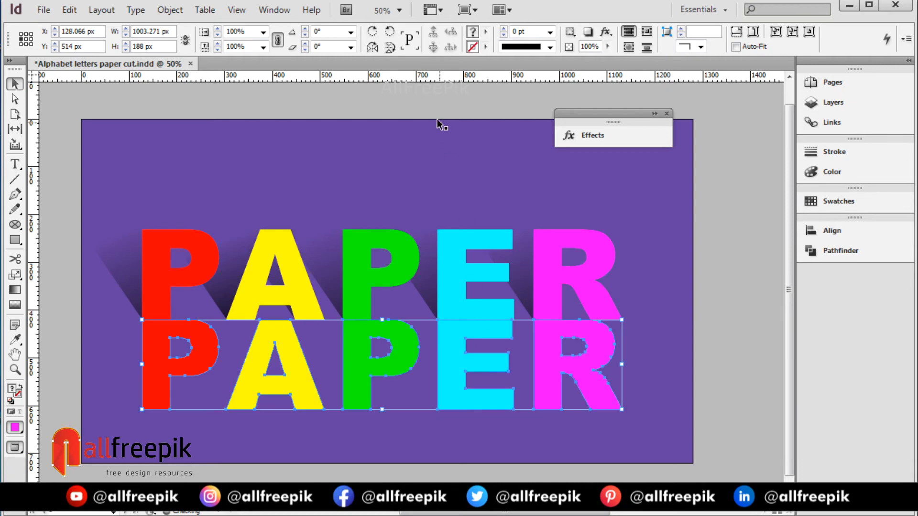
left_click(391, 49)
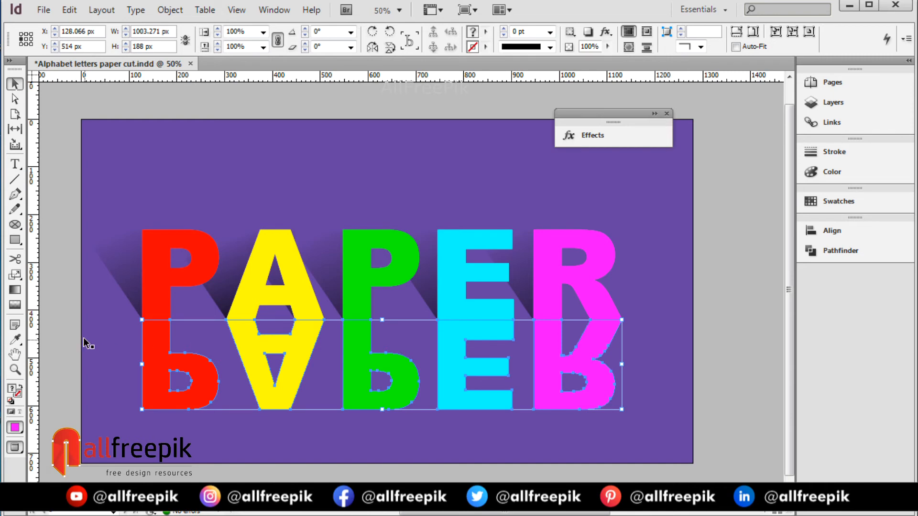
Apply a vertical Gradient Feather to the flipped letters so they fade out downward from the baseline
left_click(14, 306)
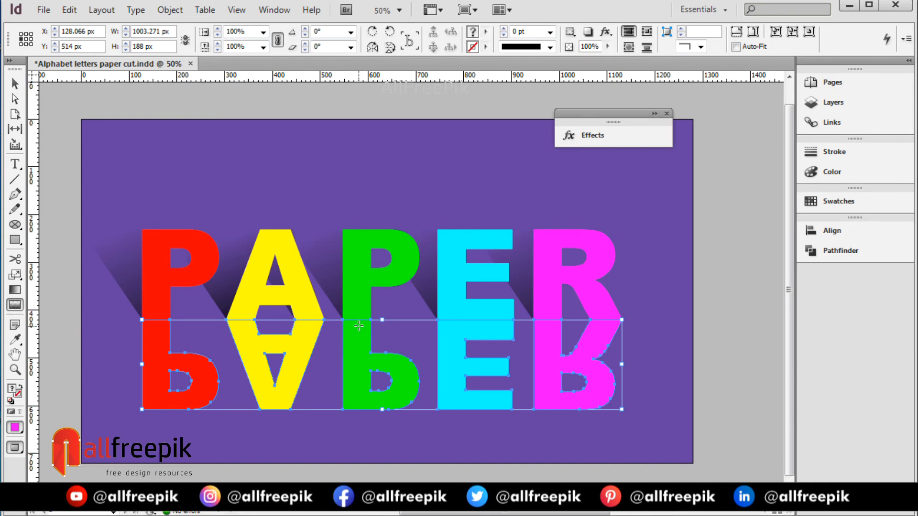
left_click_drag(364, 189, 374, 409)
left_click_drag(359, 155, 353, 398)
left_click_drag(357, 126, 360, 386)
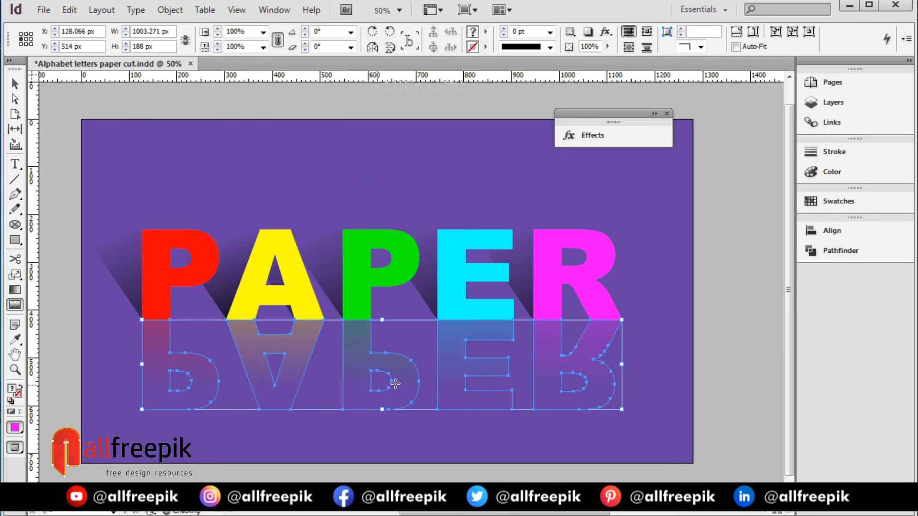
key("v")
left_click(217, 89)
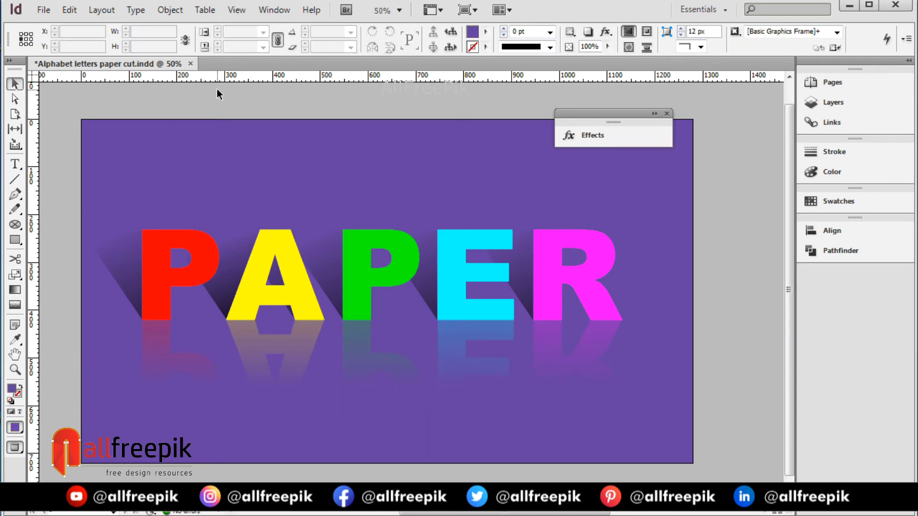
Reselect the flipped letters and redo their Gradient Feather so they fade out sooner, around mid-height
key("ctrl+z")
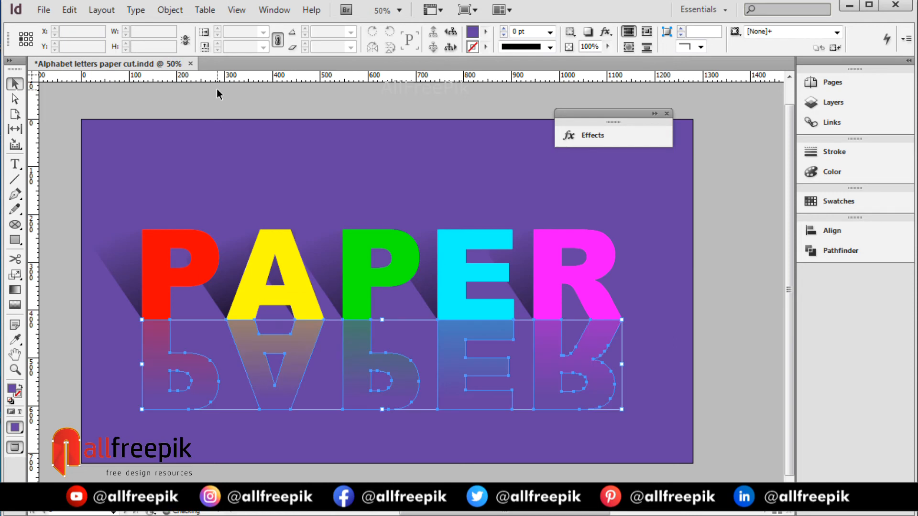
left_click(15, 305)
left_click_drag(381, 202, 419, 376)
left_click_drag(357, 188, 370, 364)
left_click(15, 84)
left_click(312, 125)
Examine the faded reflections and shadows of the word, first on the whole page and at close range
left_click(604, 283, "ctrl+alt")
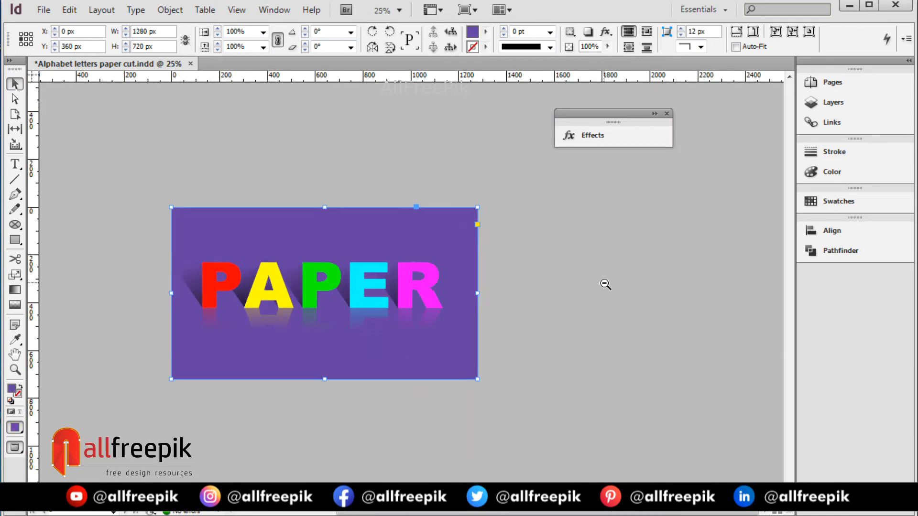
left_click(603, 282, "ctrl+alt")
left_click(446, 214)
left_click_drag(309, 213, 502, 349)
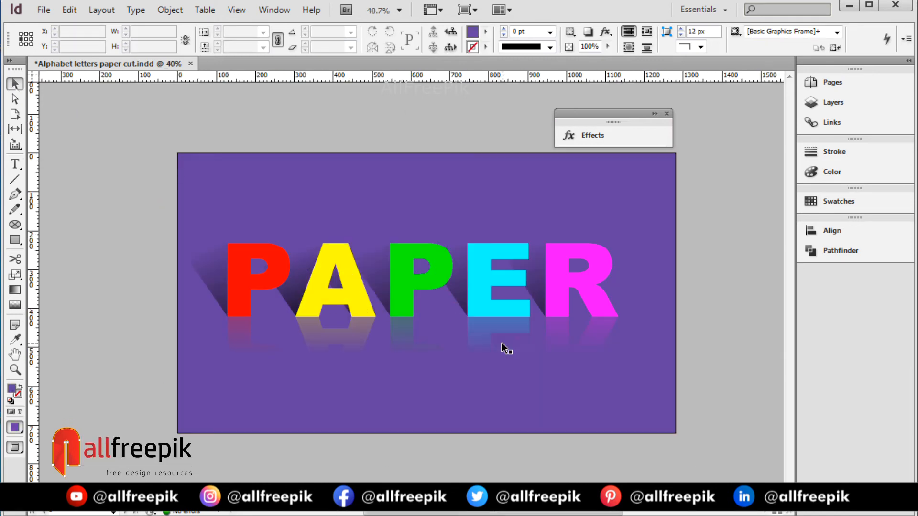
scroll(636, 349, "right", 2)
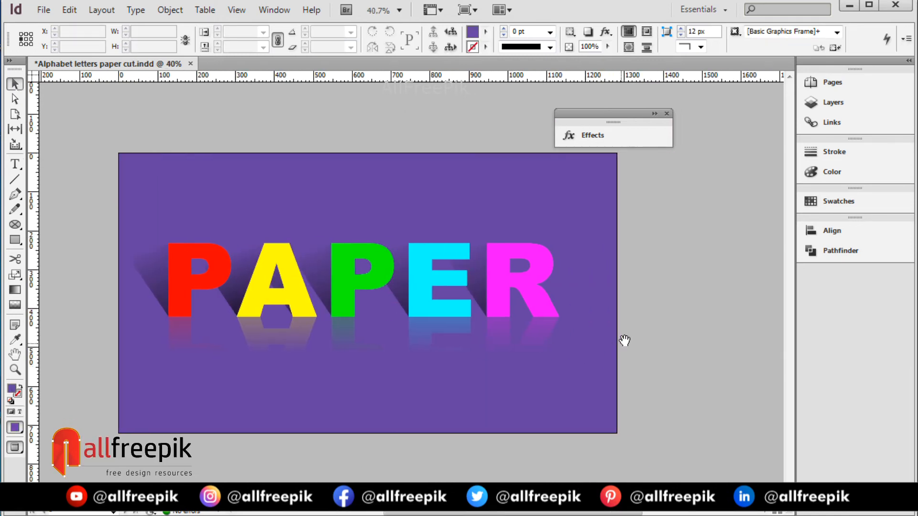
left_click(318, 343)
left_click(613, 267)
left_click_drag(348, 324, 438, 314)
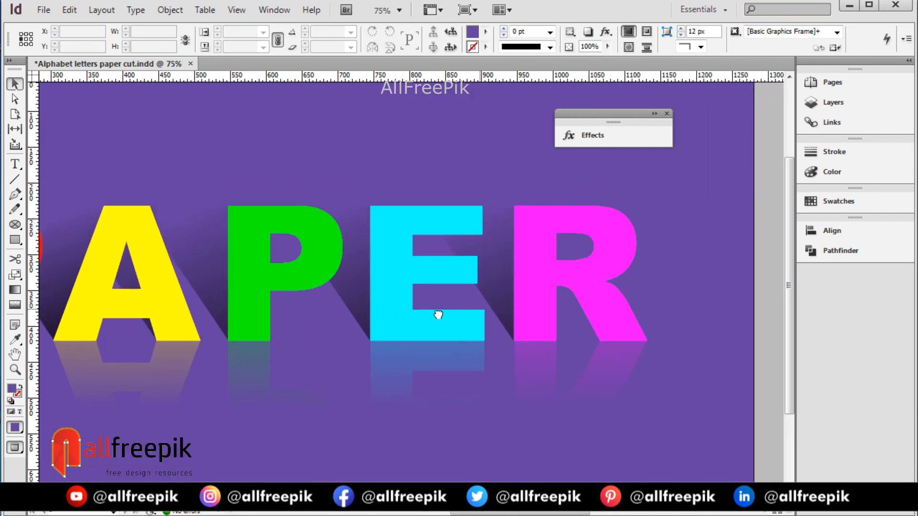
Duplicate the shadow left of the magenta R and place the copy behind the R's right leg
left_click(499, 283)
left_click_drag(502, 289, 600, 303)
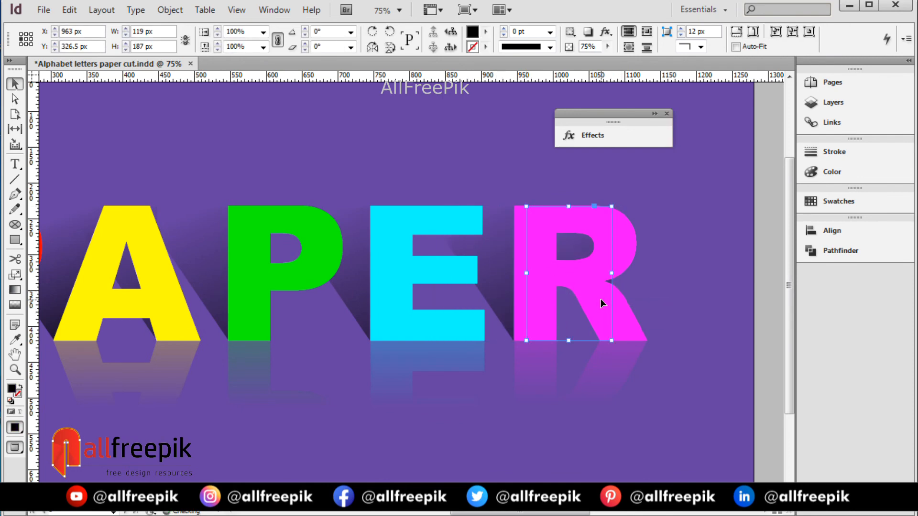
left_click_drag(573, 244, 562, 244)
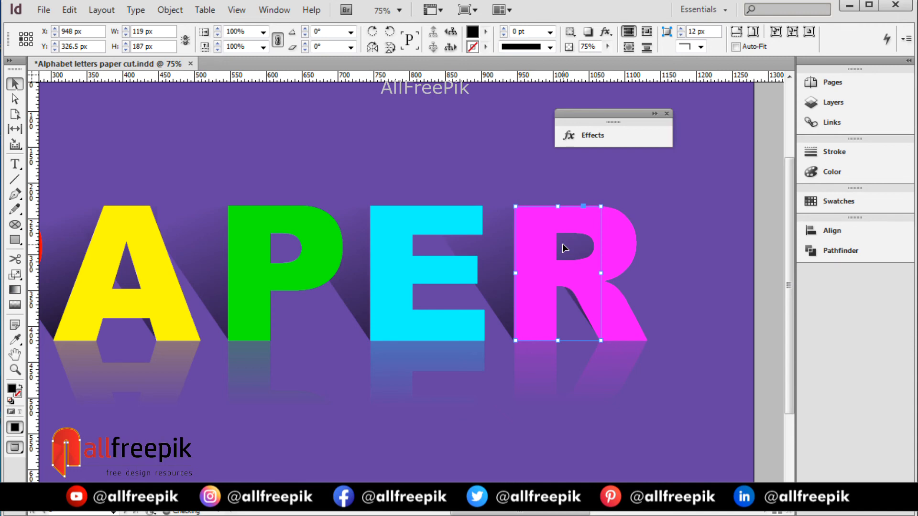
left_click_drag(584, 247, 584, 250)
Fine-tune the copied shadow inside the magenta R so its lower tip meets the right leg's inner bottom corner
left_click(636, 292)
left_click_drag(464, 206, 636, 341)
left_click_drag(577, 363, 497, 227)
left_click_drag(440, 288, 444, 275)
left_click(705, 286)
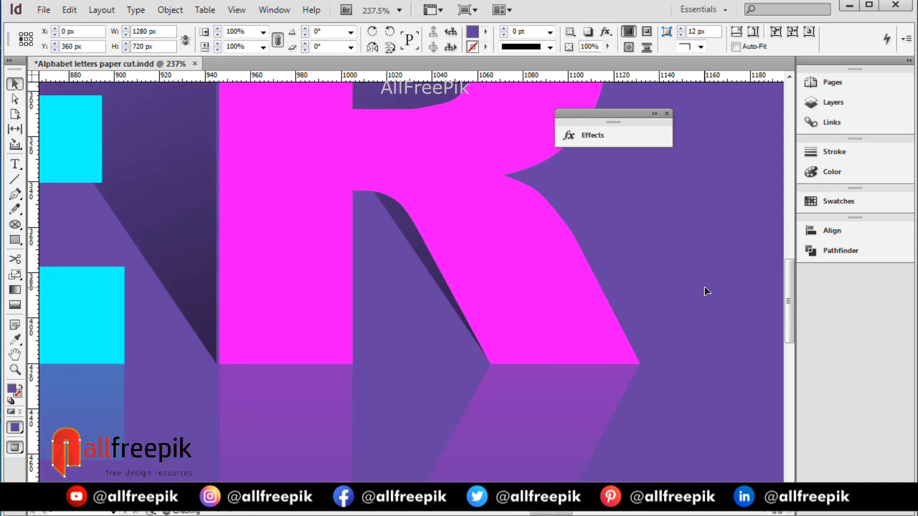
Review the complete PAPER artwork with all shadows and reflections on the page
key("ctrl+minus")
key("ctrl+minus")
key("ctrl+minus")
key("ctrl+minus")
key("ctrl+minus")
key("ctrl+minus")
key("ctrl+minus")
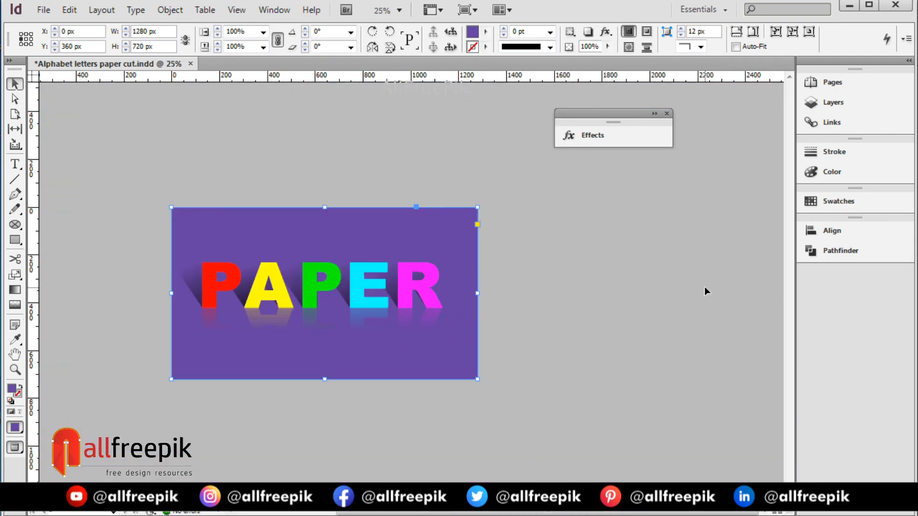
left_click(613, 314)
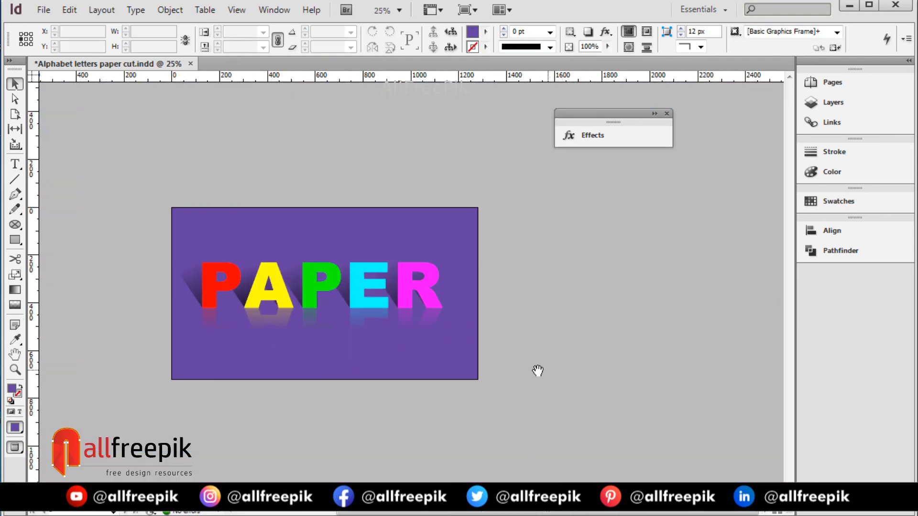
left_click_drag(558, 369, 617, 363)
left_click_drag(273, 225, 590, 381)
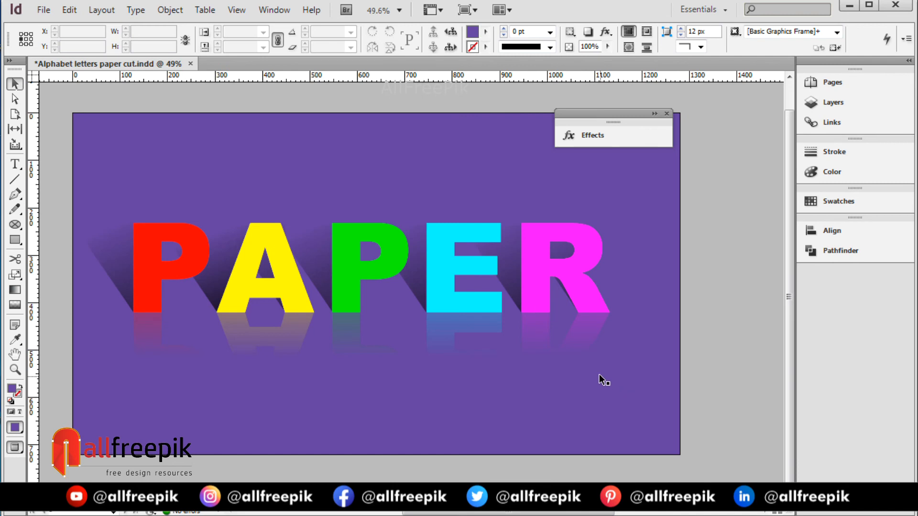
left_click_drag(607, 306, 605, 325)
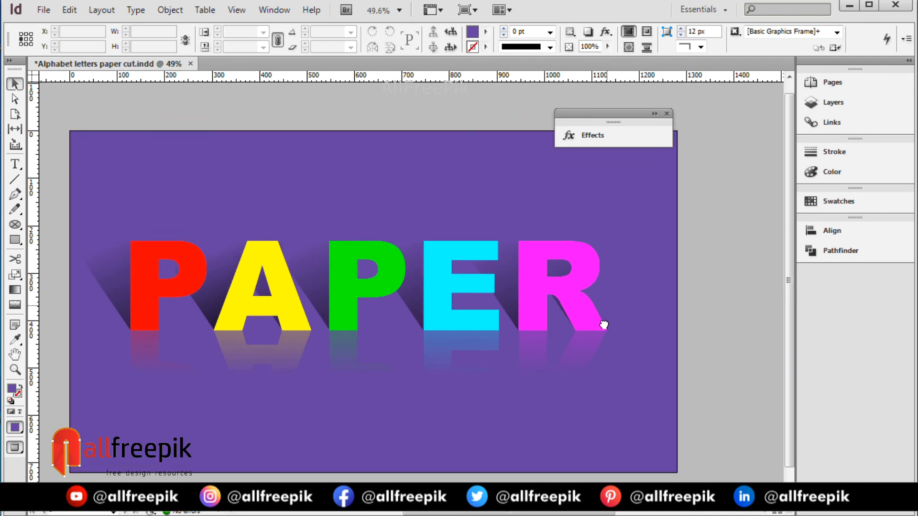
Close the floating Effects panel and fit the whole page in view
left_click(666, 114)
left_click_drag(88, 156, 688, 451)
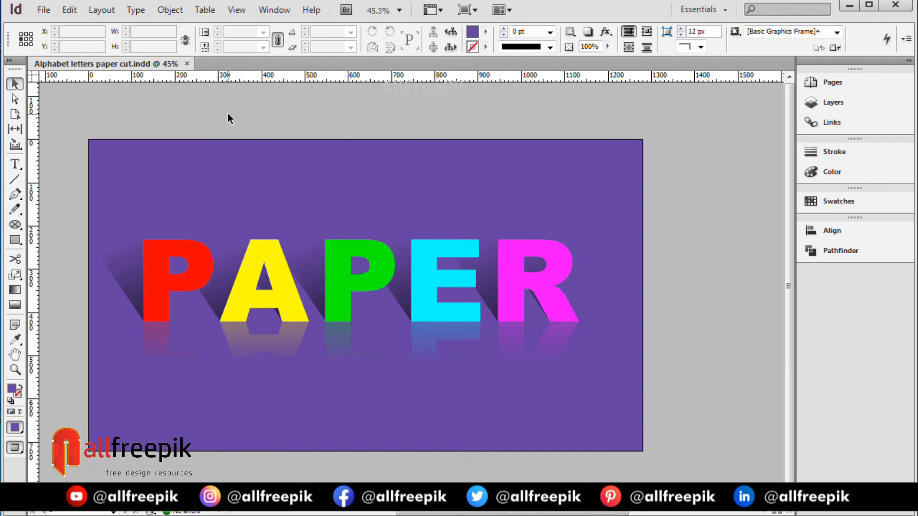
Move all letters, shadows and reflections together to the right, to X 36 px, without the purple background
left_click_drag(707, 198, 140, 354)
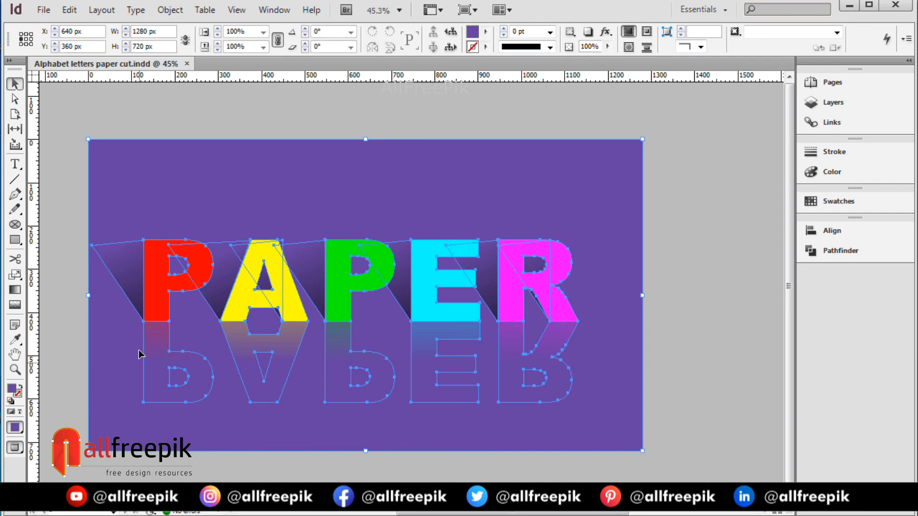
left_click(335, 217, "shift")
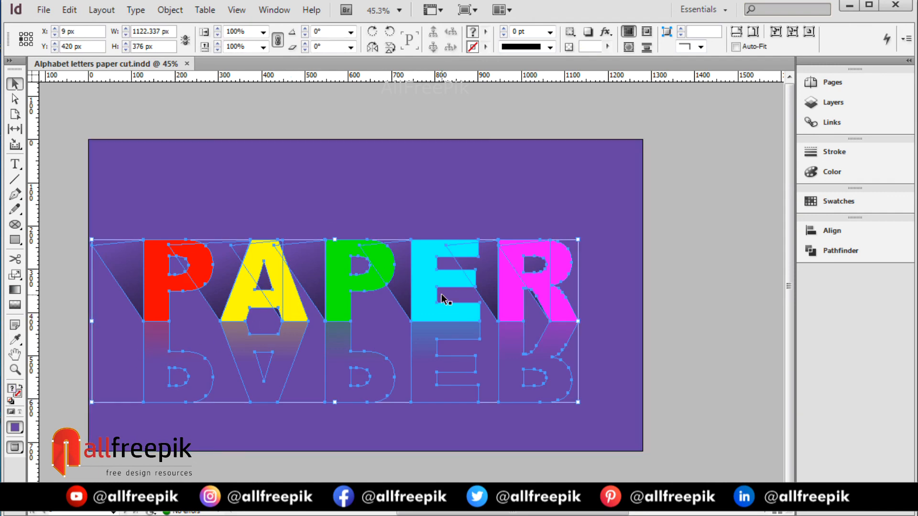
left_click_drag(432, 283, 445, 283)
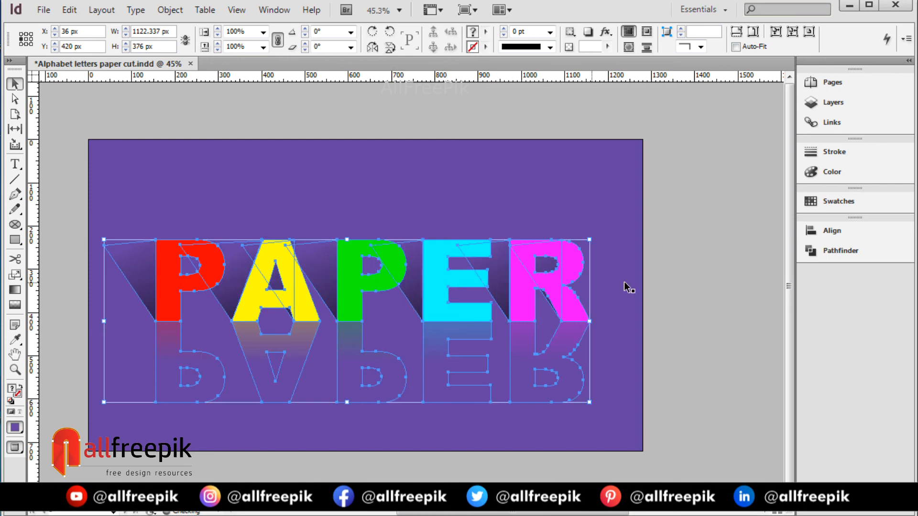
left_click(683, 298)
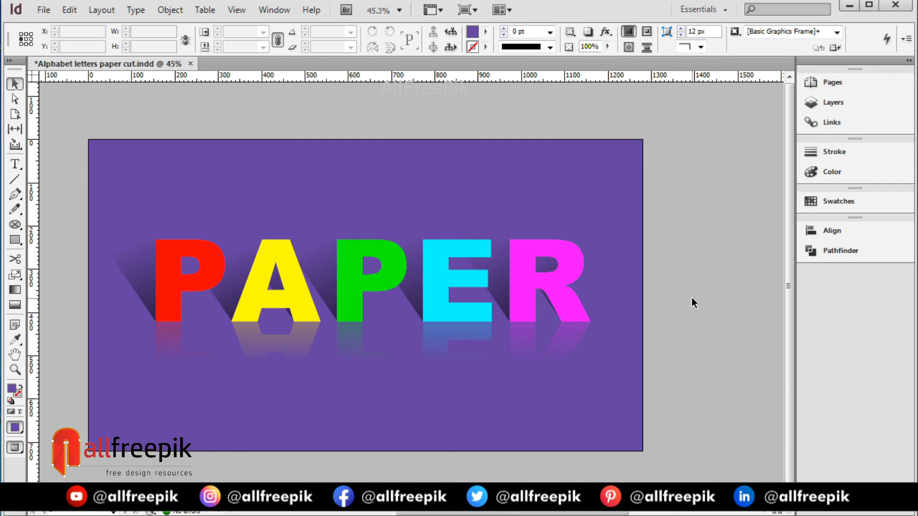
Inspect the reflections below the A and green P up close, as well as the finished artwork as a whole
left_click_drag(469, 307, 221, 385)
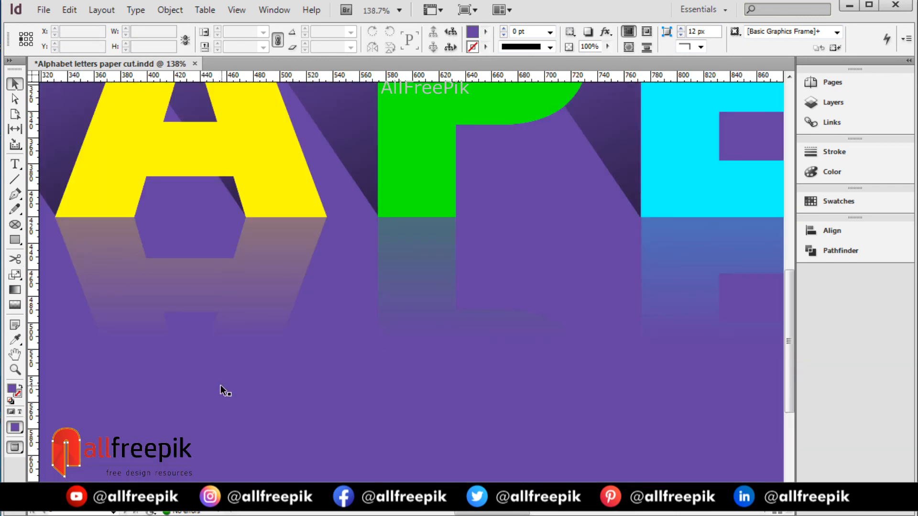
key("ctrl+minus")
key("ctrl+minus")
key("ctrl+minus")
key("ctrl+minus")
key("ctrl+minus")
key("ctrl+minus")
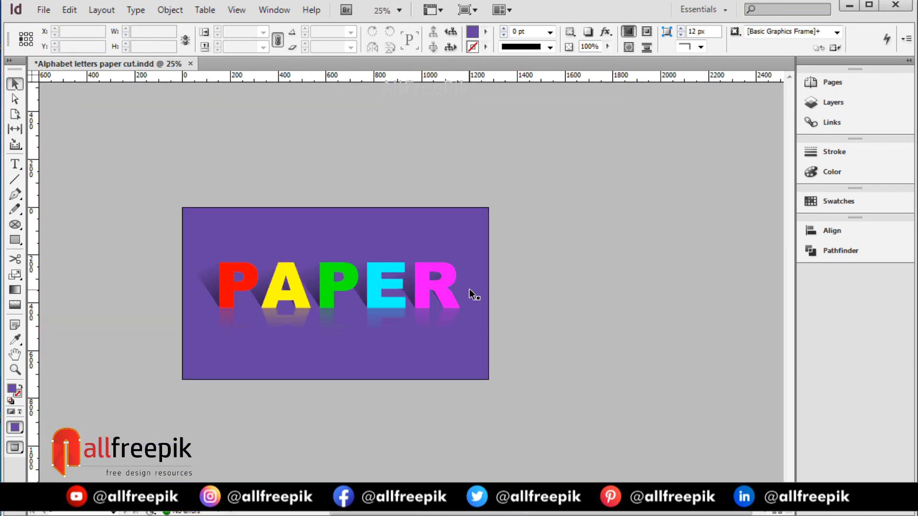
left_click_drag(165, 199, 517, 404)
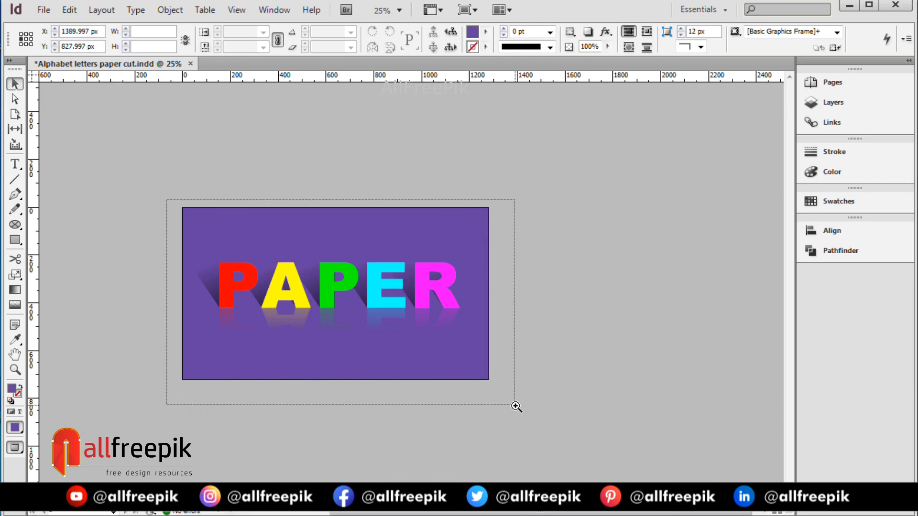